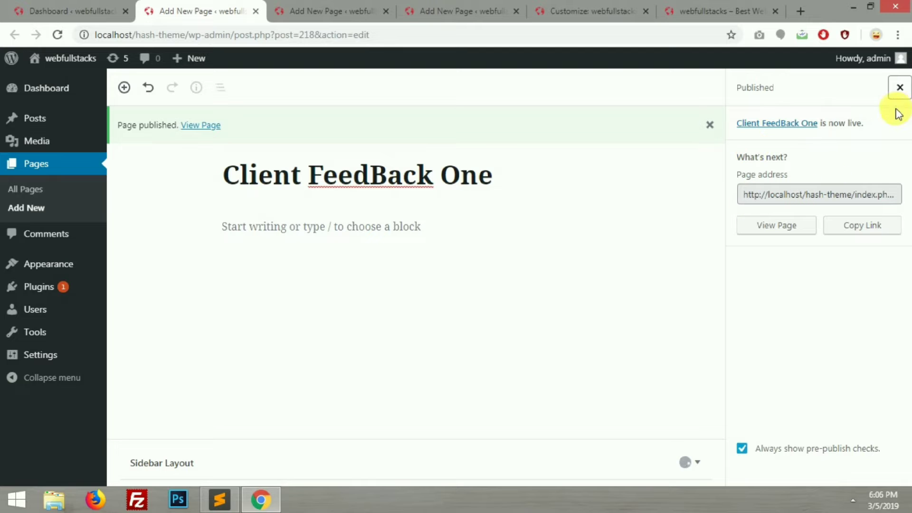
# - Upload testi.jpg from the web fullstacks folder and set it as the featured image of the Client FeedBack One page
pyautogui.click(901, 89)
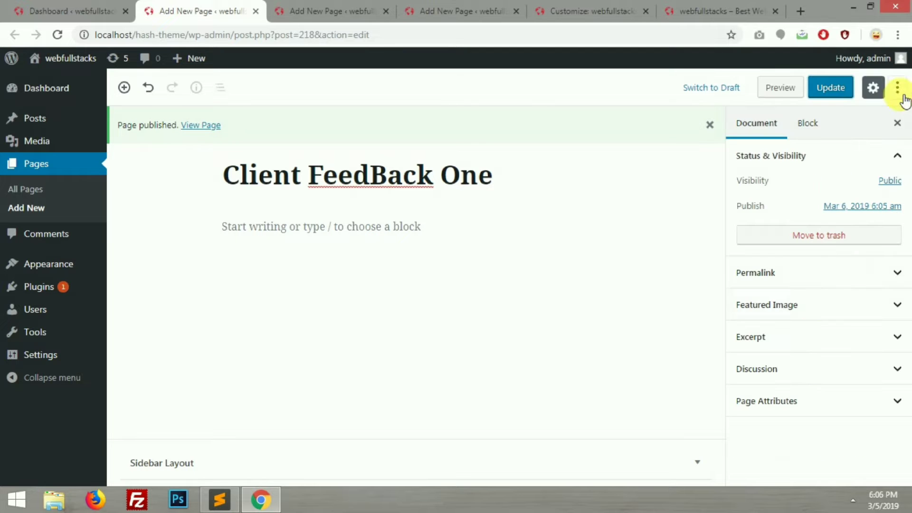
pyautogui.click(827, 307)
pyautogui.click(819, 340)
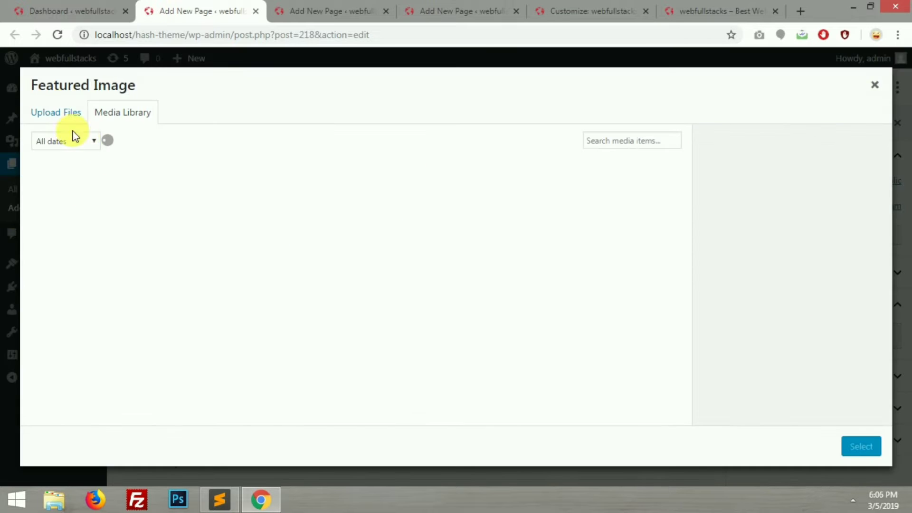
pyautogui.click(67, 110)
pyautogui.click(434, 283)
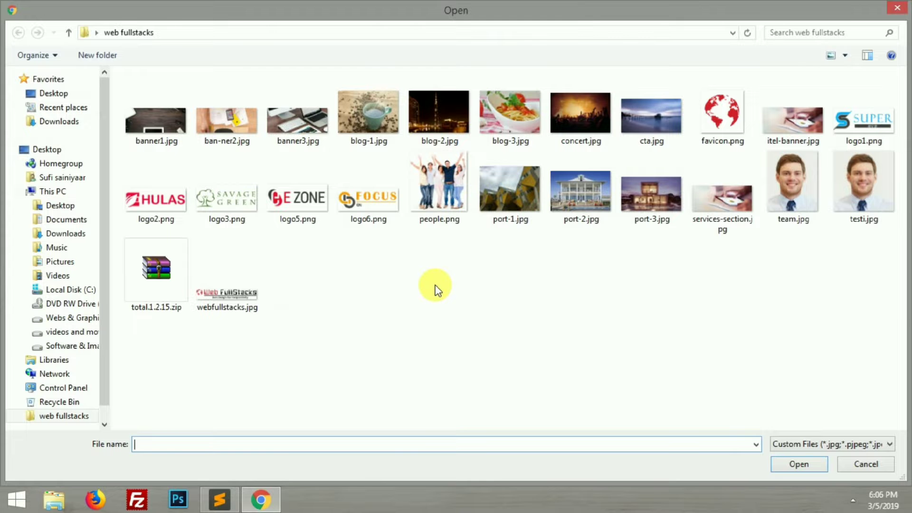
pyautogui.doubleClick(863, 204)
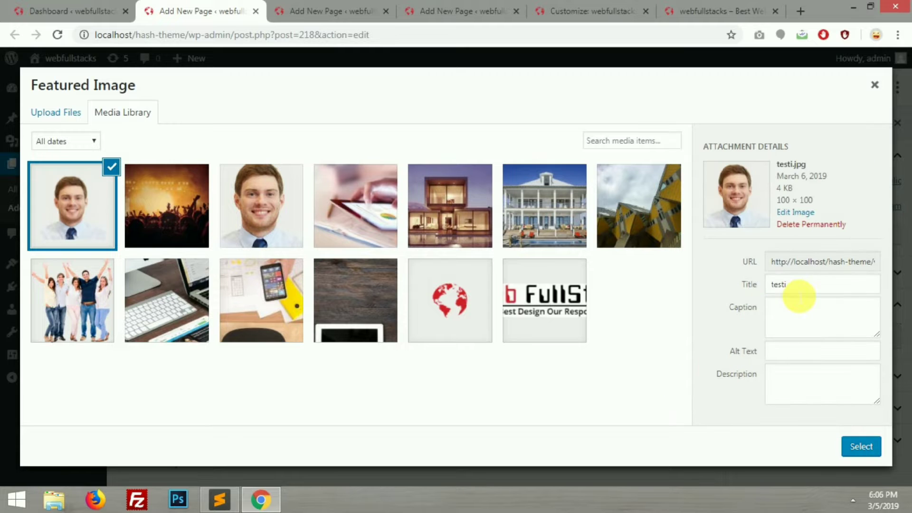
pyautogui.click(874, 450)
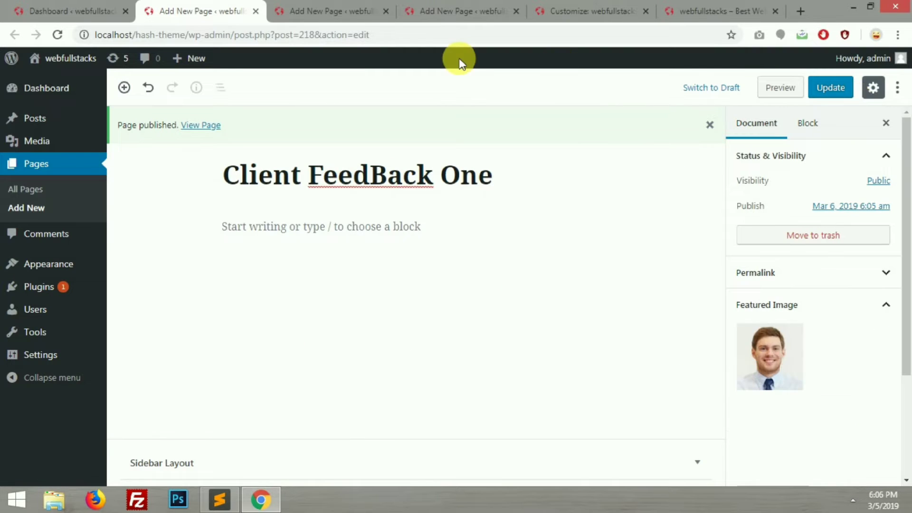
# - Set the existing testi.jpg from the media library as the featured image of the Client FeedBack Two page
pyautogui.click(316, 11)
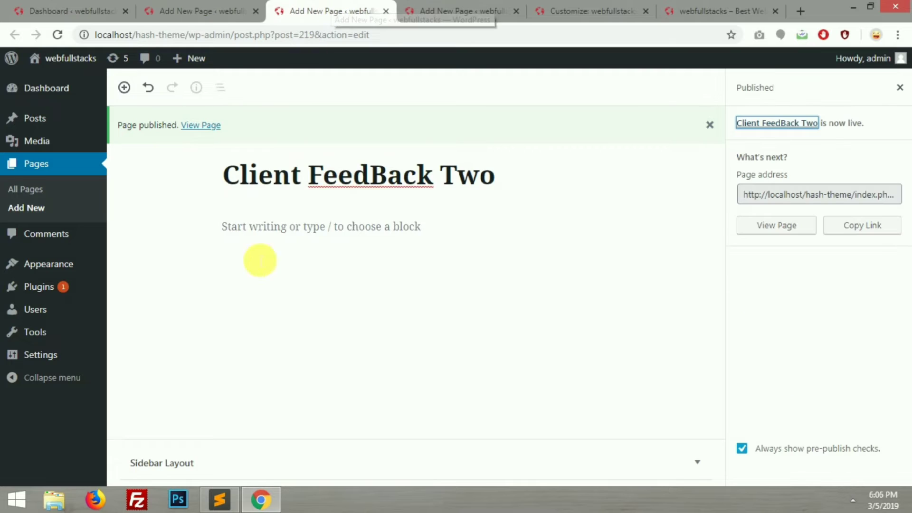
pyautogui.click(900, 88)
pyautogui.click(791, 309)
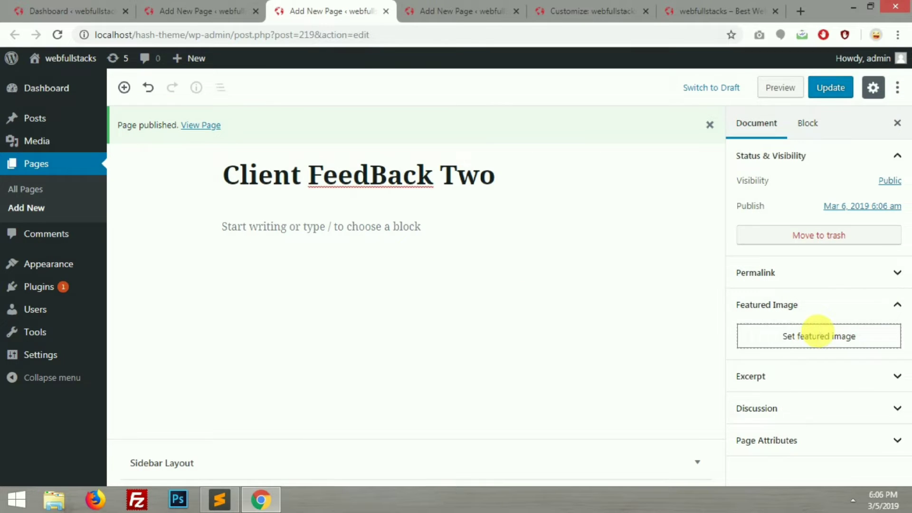
pyautogui.click(823, 337)
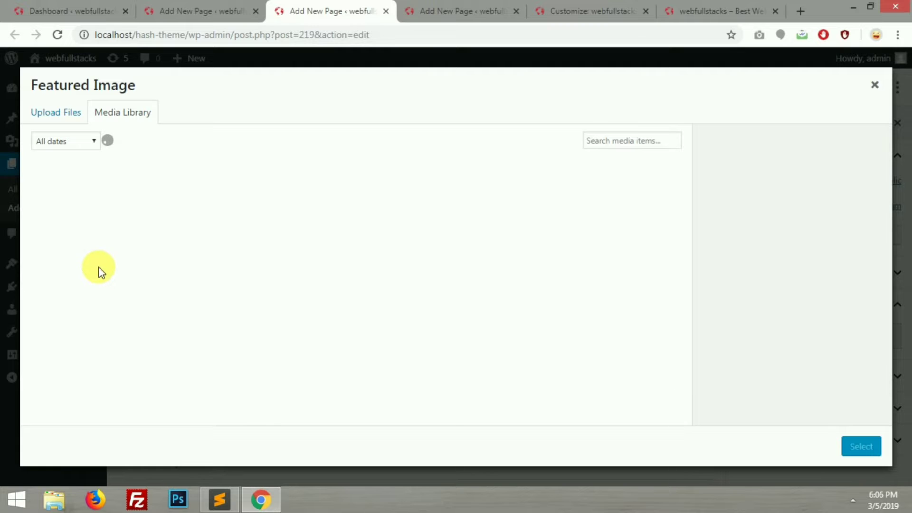
pyautogui.click(90, 225)
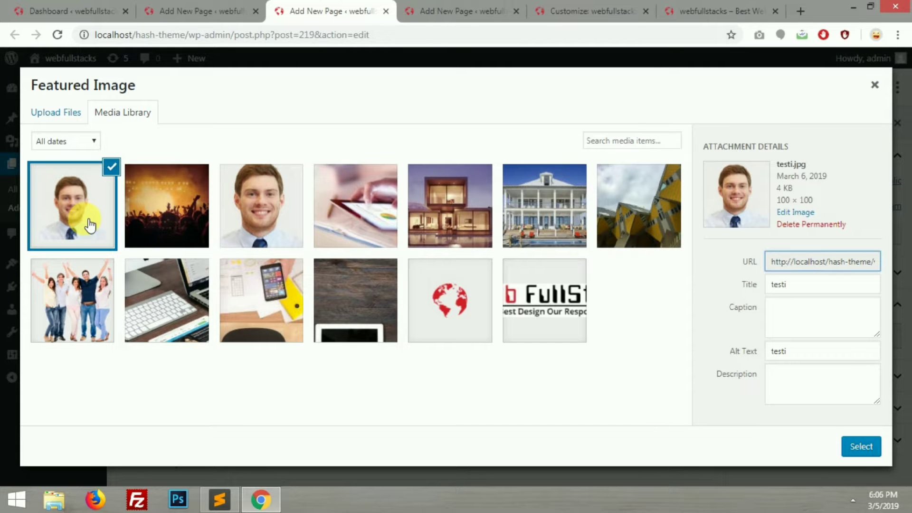
pyautogui.click(862, 445)
# - Publish the Client FeedBack Three page and return to its document settings
pyautogui.click(468, 11)
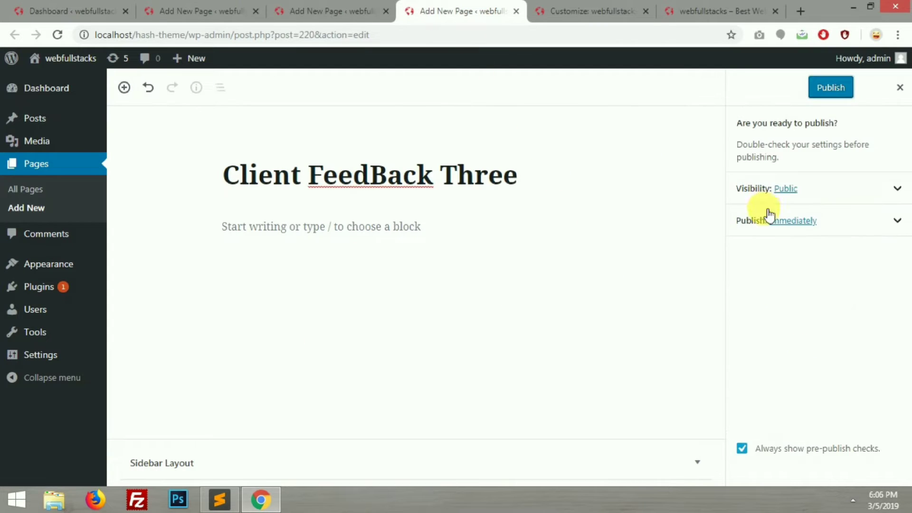
pyautogui.click(826, 93)
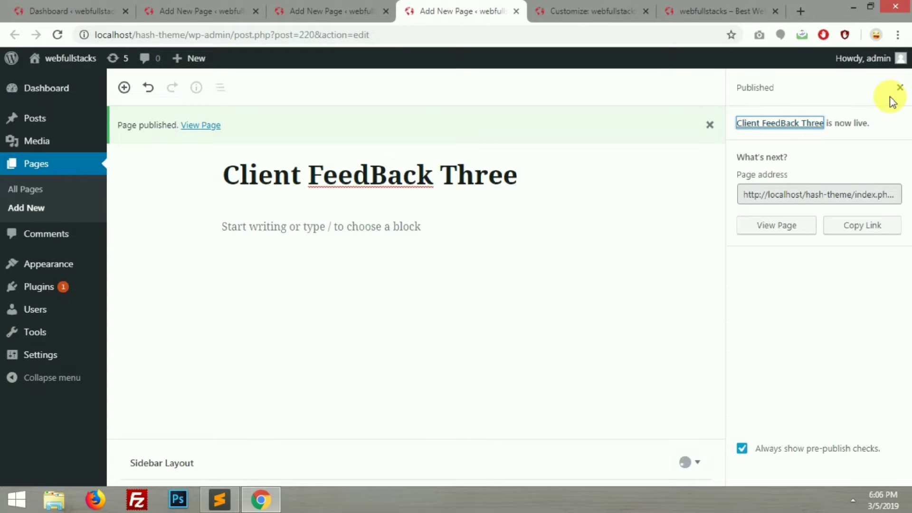
pyautogui.click(899, 88)
# - Set testi.jpg from the media library as the Client FeedBack Three page's featured image and update the page
pyautogui.click(804, 310)
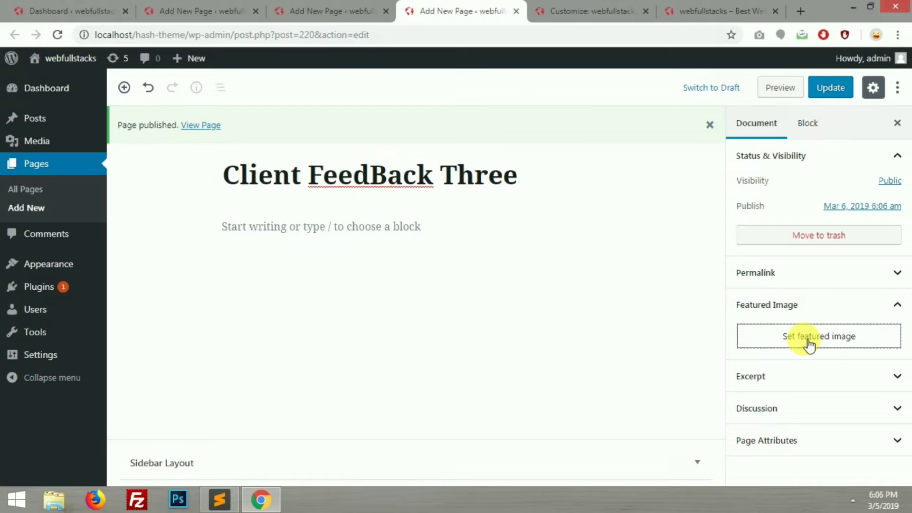
pyautogui.click(806, 343)
pyautogui.click(42, 192)
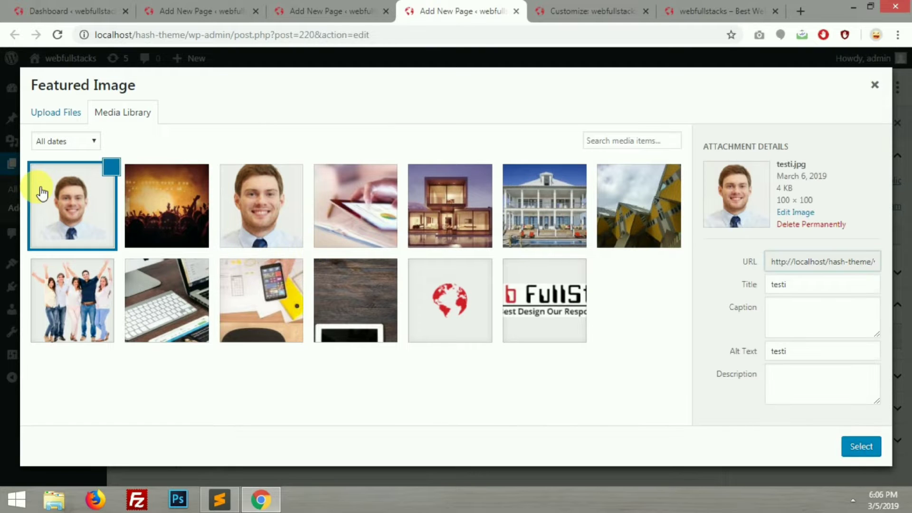
pyautogui.click(861, 447)
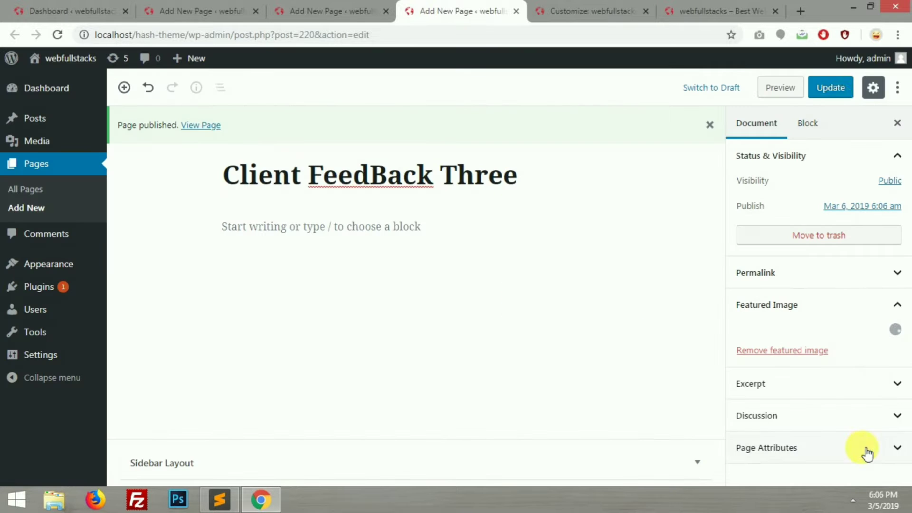
pyautogui.click(839, 89)
# - Switch to Sublime Text
pyautogui.click(220, 499)
pyautogui.hotkey('ctrl', 'o')
pyautogui.doubleClick(332, 42)
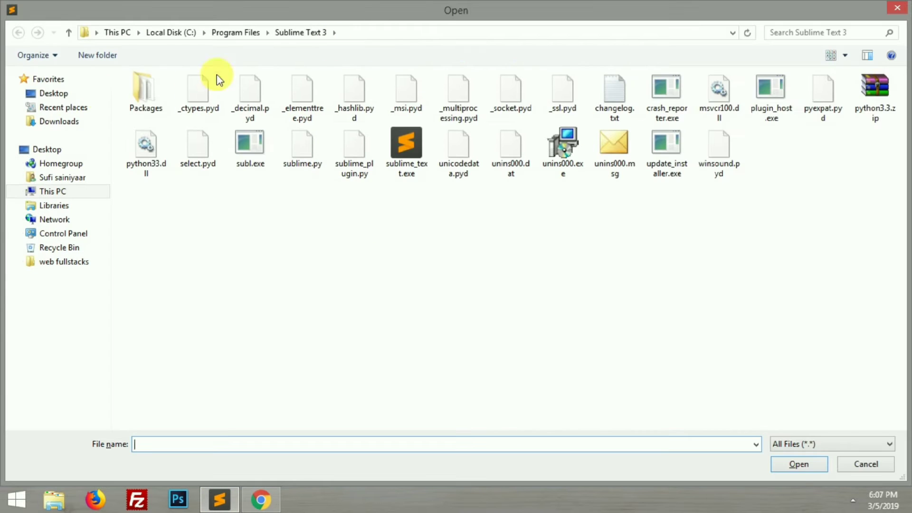
pyautogui.click(67, 95)
pyautogui.press('Escape')
# - Create a new file and save it on the Desktop as index.html
pyautogui.hotkey('ctrl', 'n')
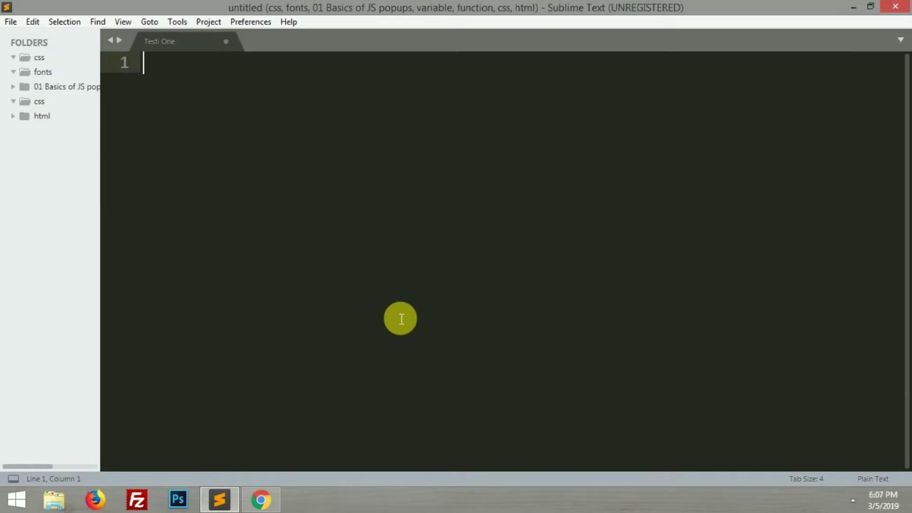
pyautogui.hotkey('ctrl', 's')
pyautogui.click(66, 105)
pyautogui.click(54, 93)
pyautogui.click(170, 416)
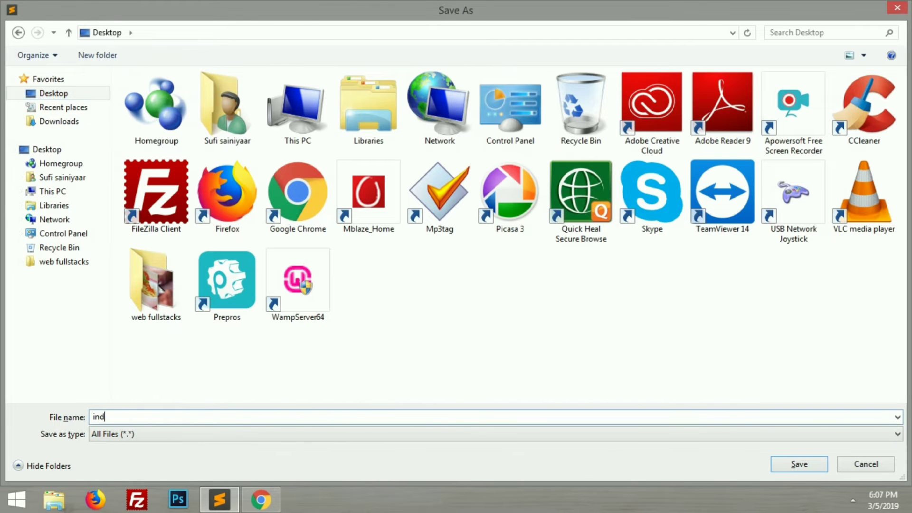
pyautogui.press('Return')
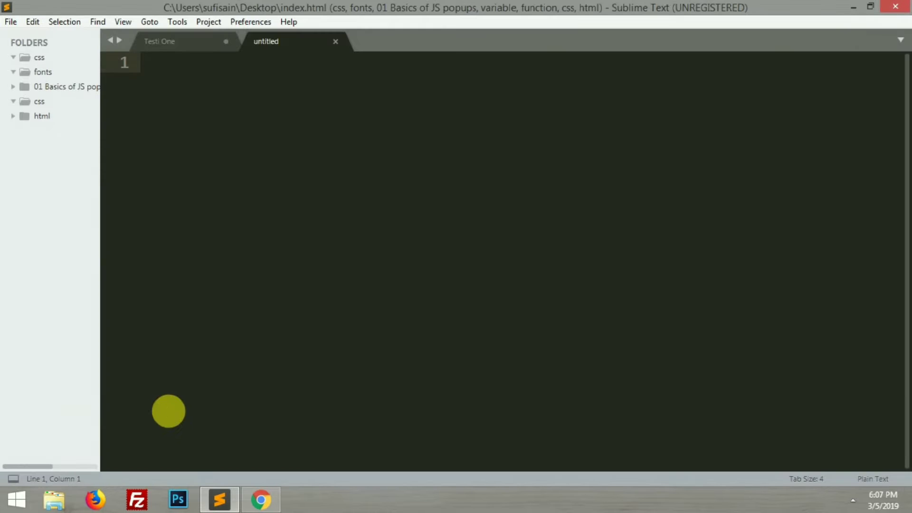
# - Generate a Lorem ipsum placeholder paragraph in index.html and cut its full text to the clipboard
pyautogui.write('<l')
pyautogui.press('Tab')
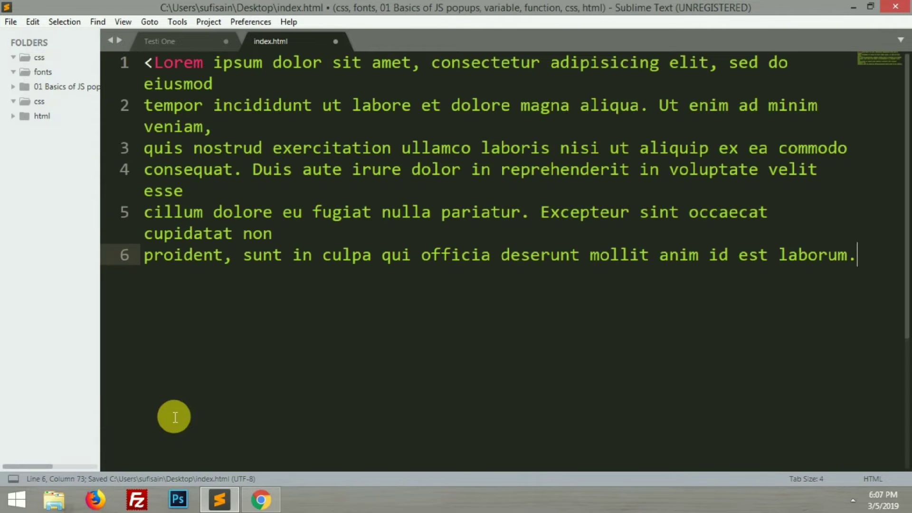
pyautogui.hotkey('shift', 'Up')
pyautogui.hotkey('shift', 'Up')
pyautogui.hotkey('shift', 'Up')
pyautogui.hotkey('shift', 'Up')
pyautogui.hotkey('shift', 'Up')
pyautogui.hotkey('shift', 'Up')
pyautogui.hotkey('shift', 'Up')
pyautogui.hotkey('shift', 'Up')
pyautogui.hotkey('shift', 'Up')
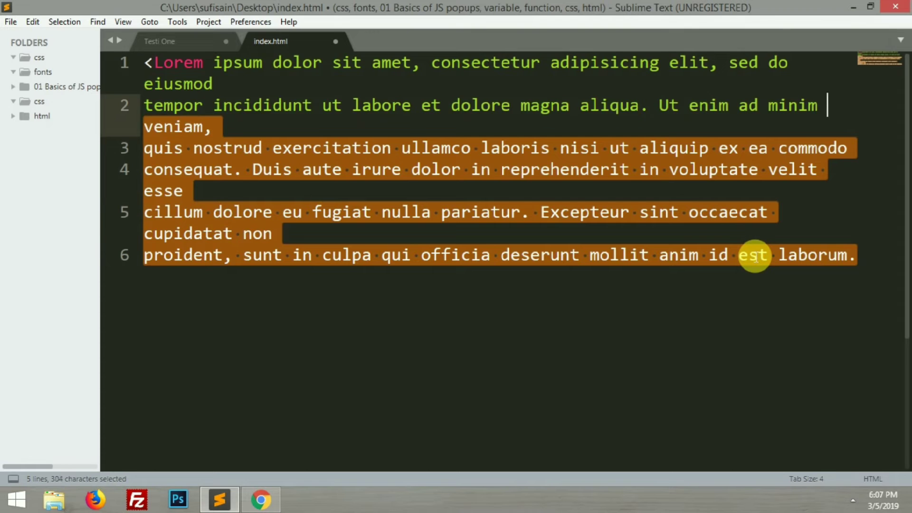
pyautogui.hotkey('shift', 'Up')
pyautogui.hotkey('ctrl', 'x')
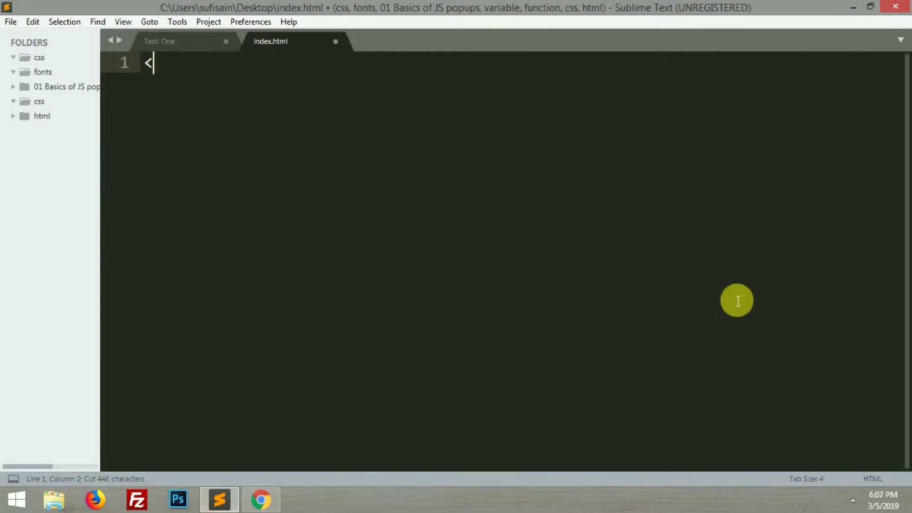
# - Switch to Chrome and paste the Lorem ipsum text into the body of the Client FeedBack One page
pyautogui.click(280, 506)
pyautogui.click(199, 11)
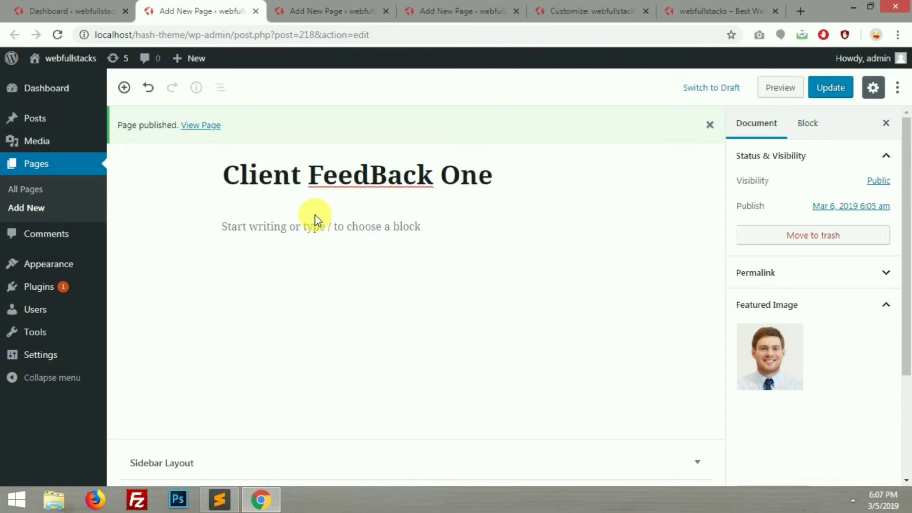
pyautogui.click(320, 227)
pyautogui.hotkey('ctrl', 'v')
# - Remove the stray line breaks from the pasted paragraph so the text flows continuously
pyautogui.click(278, 264)
pyautogui.press('Delete')
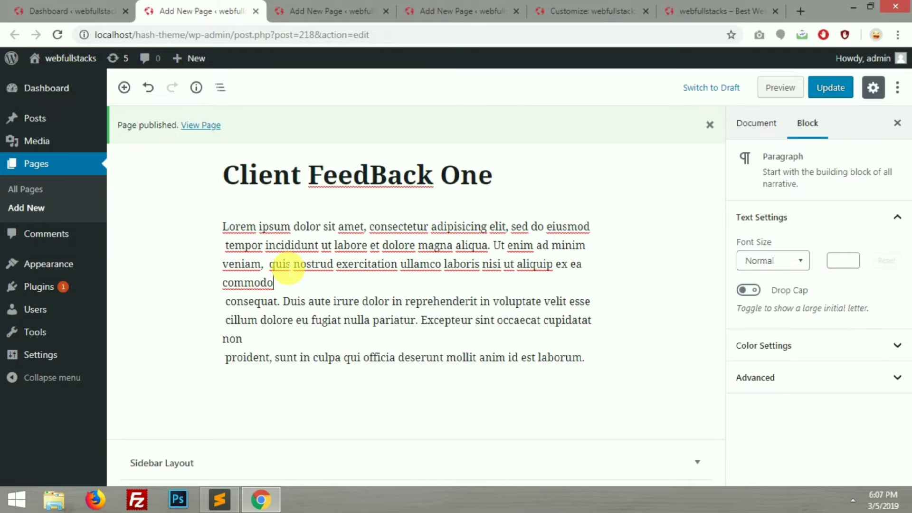
pyautogui.press('Delete')
pyautogui.press('Delete')
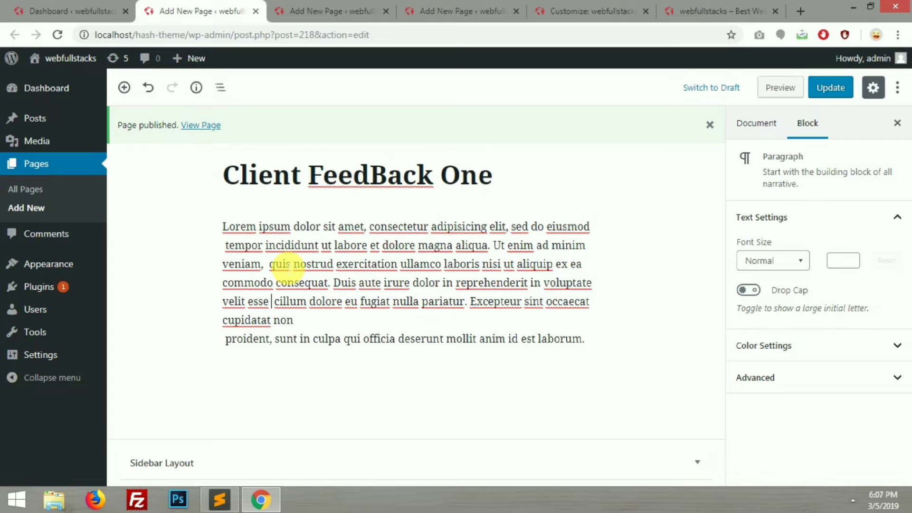
pyautogui.press('End')
pyautogui.press('Delete')
# - Copy the cleaned Lorem ipsum paragraph into the bodies of the Client FeedBack Two and Client FeedBack Three pages
pyautogui.hotkey('ctrl', 'a')
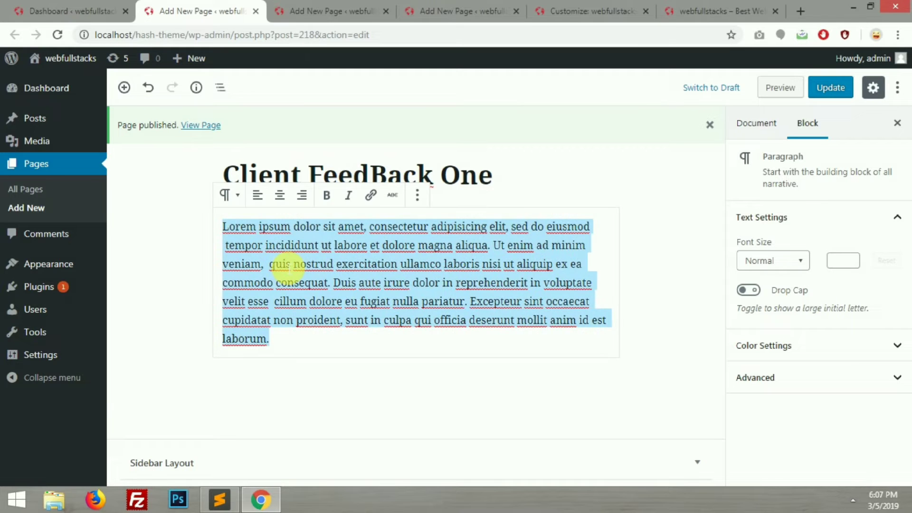
pyautogui.click(328, 7)
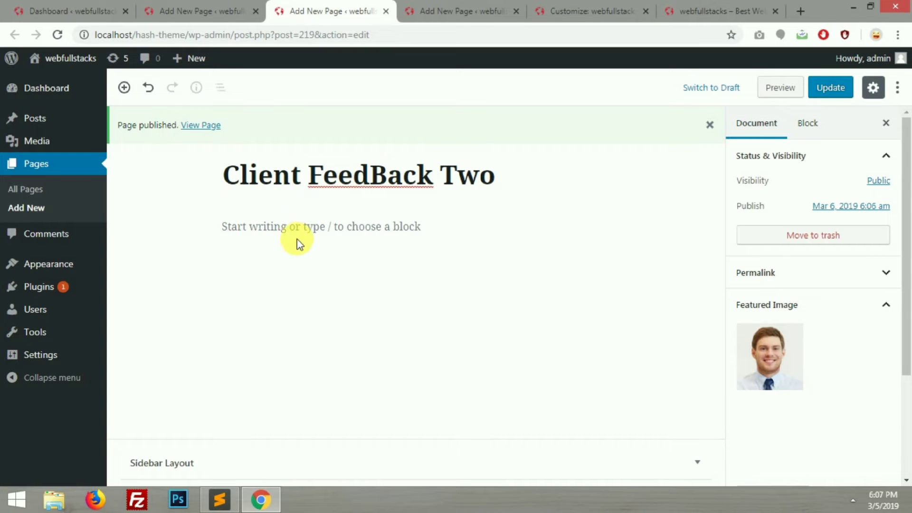
pyautogui.click(344, 236)
pyautogui.hotkey('ctrl', 'v')
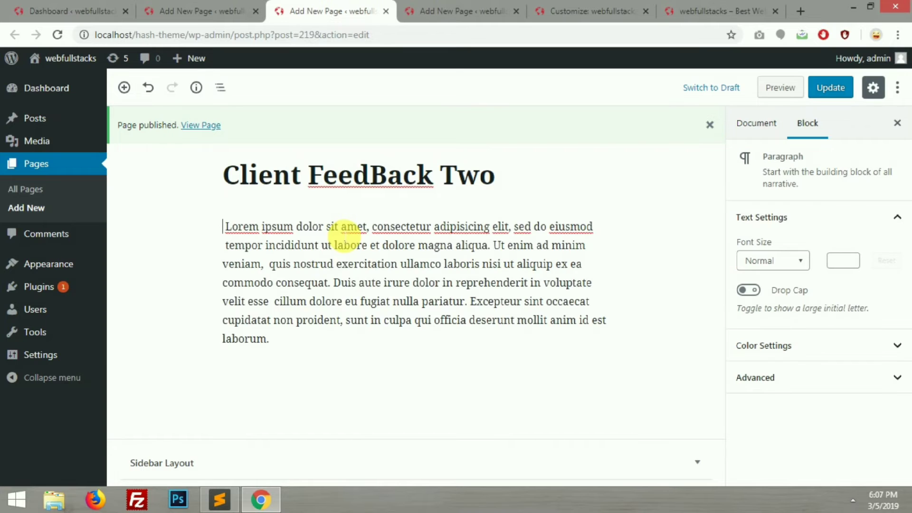
pyautogui.click(428, 9)
pyautogui.click(307, 230)
pyautogui.hotkey('ctrl', 'v')
# - Update the Client FeedBack One, Two and Three pages with their new body text
pyautogui.click(200, 11)
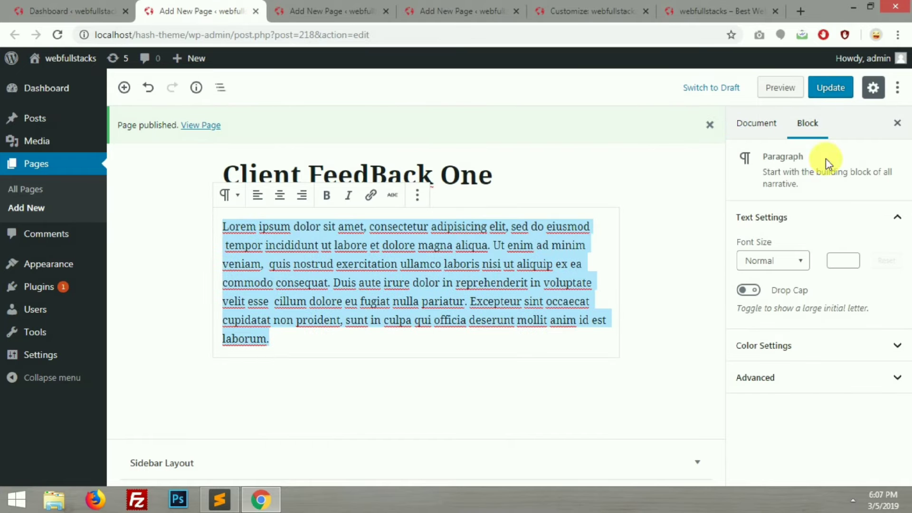
pyautogui.click(371, 7)
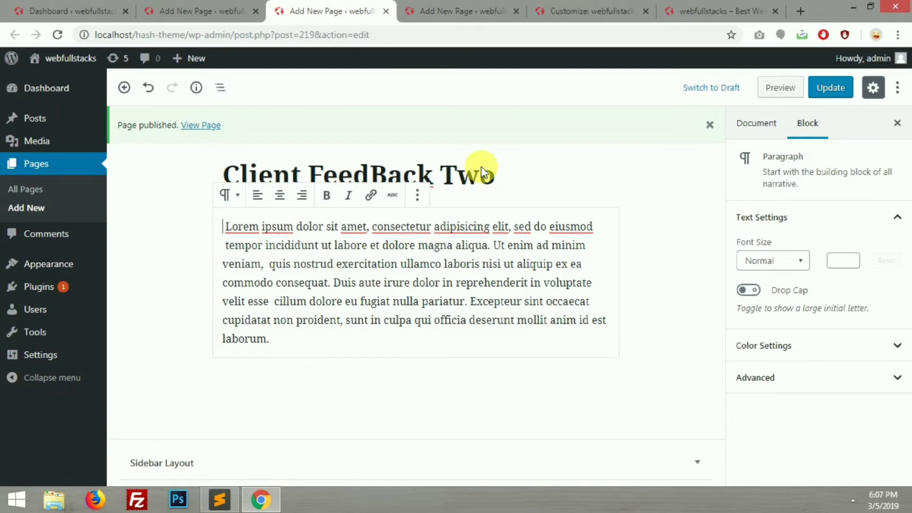
pyautogui.click(829, 88)
pyautogui.click(513, 7)
pyautogui.click(829, 88)
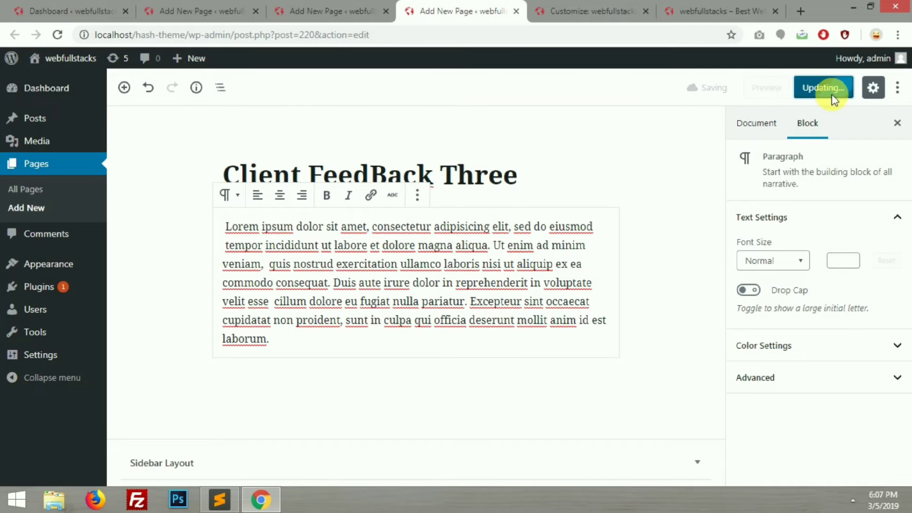
pyautogui.click(266, 7)
pyautogui.click(830, 89)
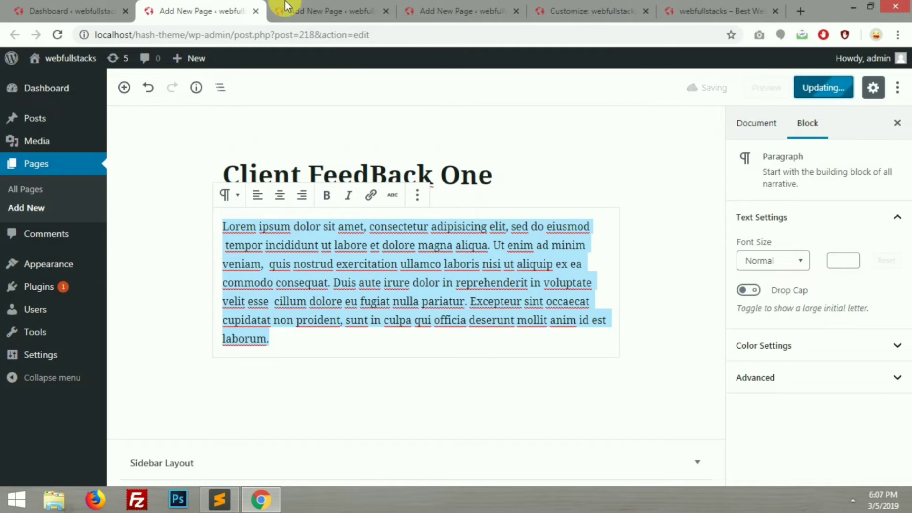
pyautogui.click(285, 7)
pyautogui.click(824, 88)
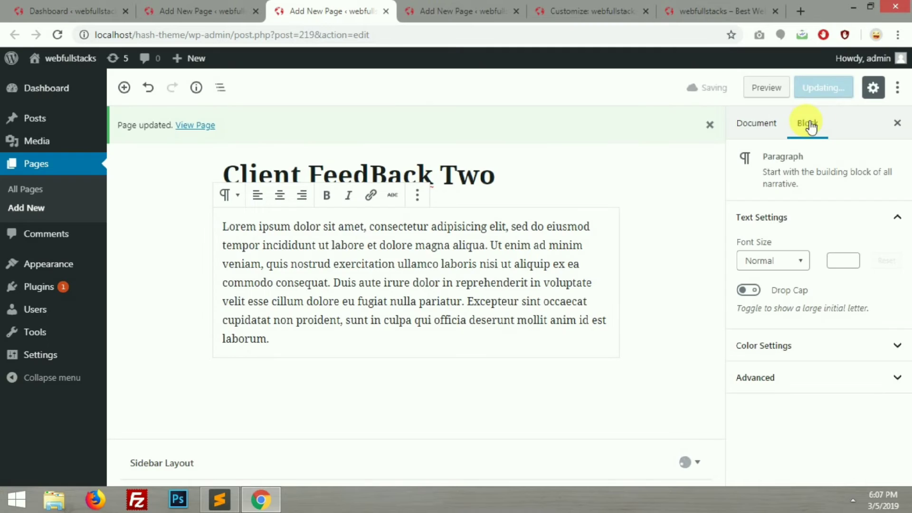
# - Check the other feedback pages and update the Client FeedBack Two page once more
pyautogui.click(437, 8)
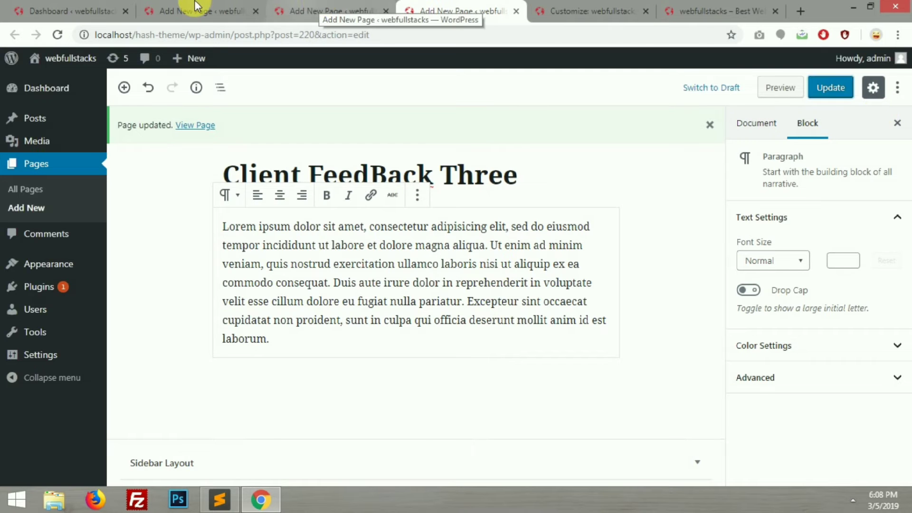
pyautogui.click(197, 9)
pyautogui.click(332, 8)
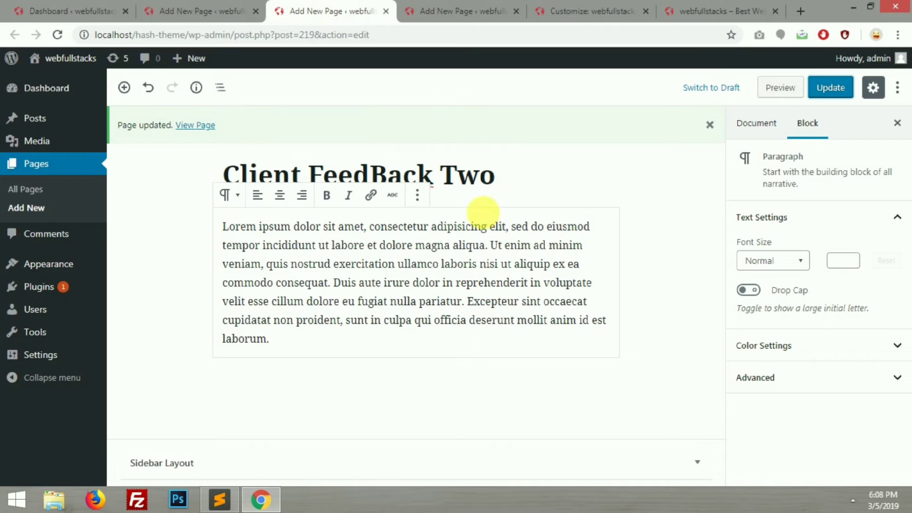
pyautogui.click(832, 90)
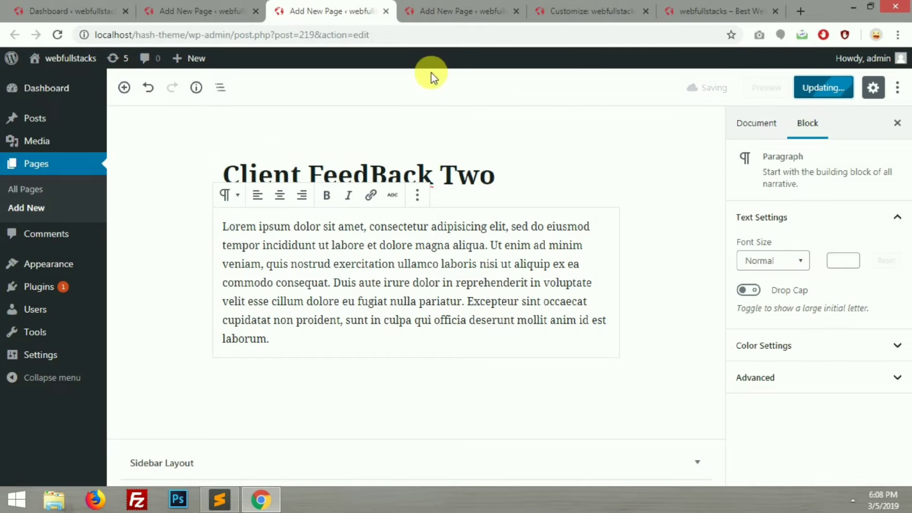
# - Update the Client FeedBack Three page once more and reload the site customizer, accepting the reload despite unsaved changes
pyautogui.click(446, 9)
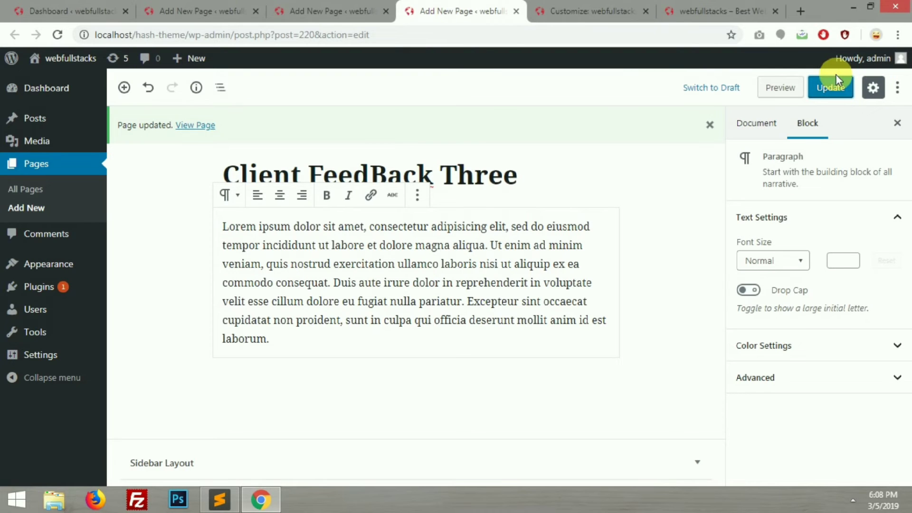
pyautogui.click(831, 87)
pyautogui.click(587, 9)
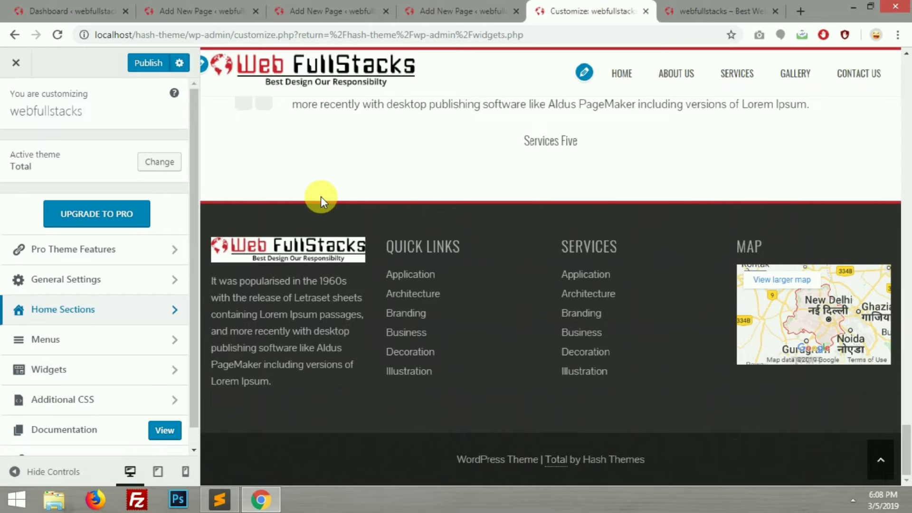
pyautogui.press('F5')
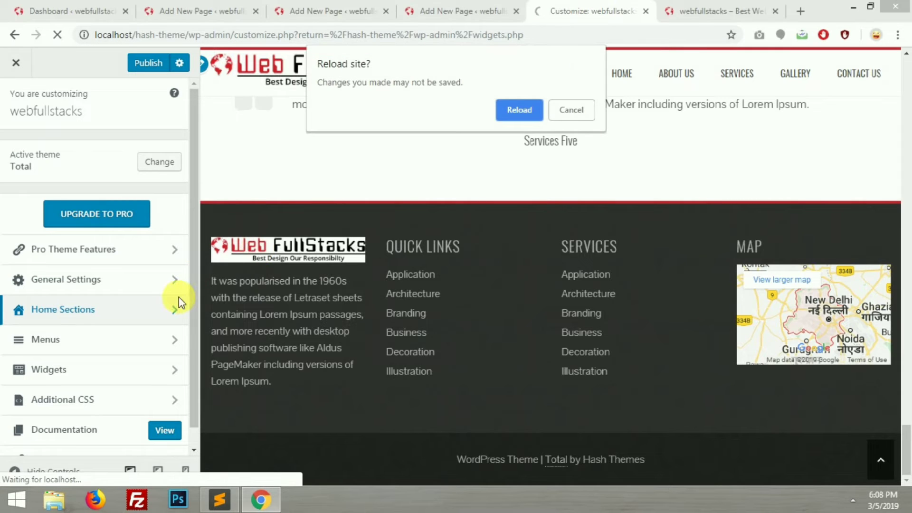
pyautogui.click(515, 113)
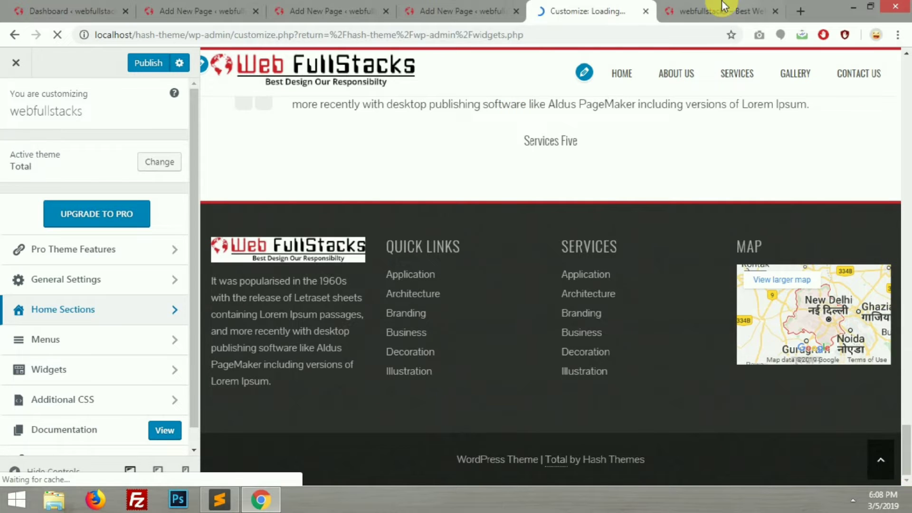
# - Look through the live home page, from the featured section down to the team members and counter section
pyautogui.click(745, 11)
pyautogui.scroll(-10, 523, 279)
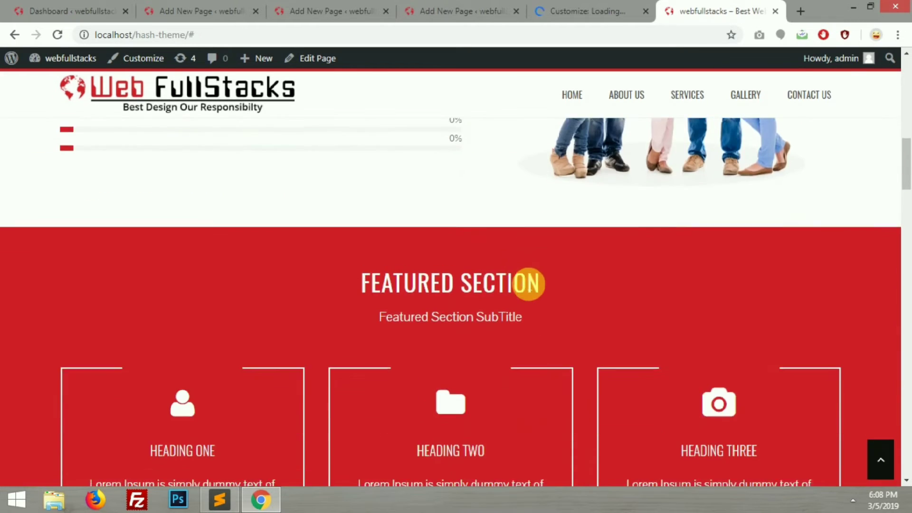
pyautogui.scroll(-20, 524, 279)
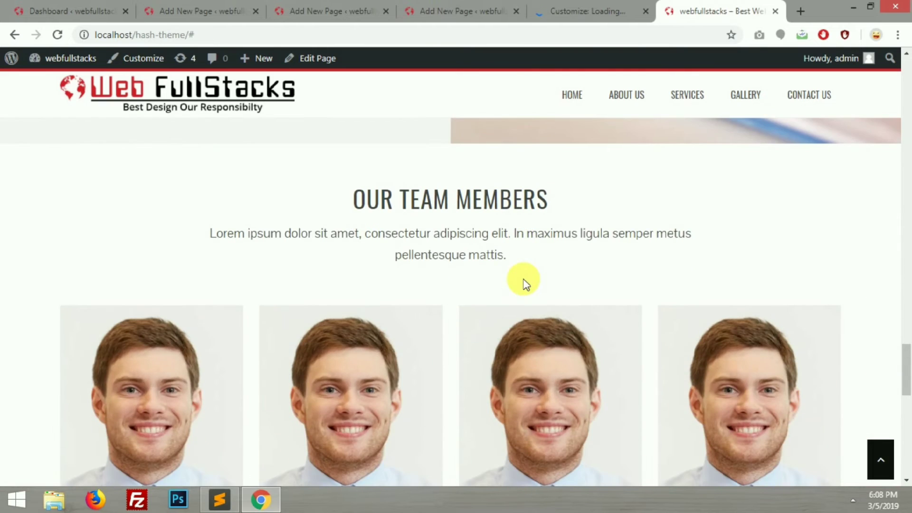
pyautogui.scroll(-10, 523, 278)
pyautogui.scroll(8, 523, 278)
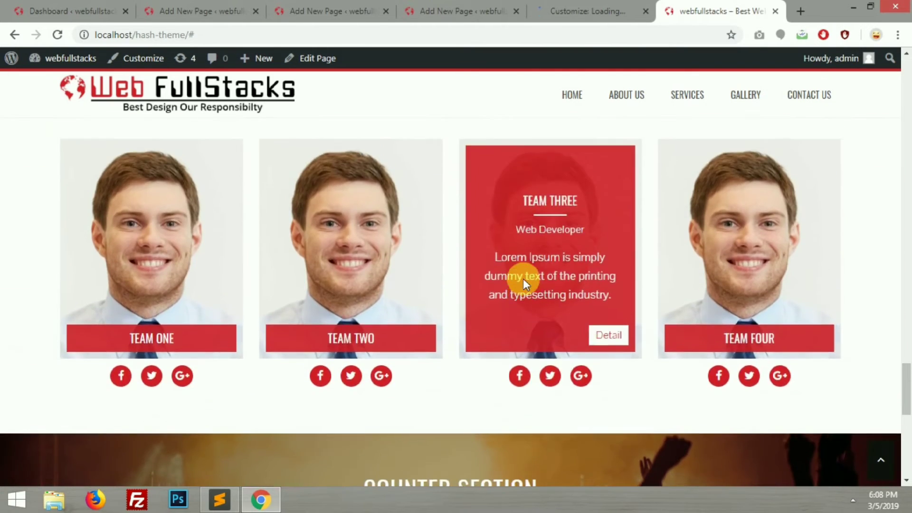
pyautogui.scroll(5, 523, 278)
pyautogui.click(433, 6)
pyautogui.click(369, 6)
pyautogui.click(224, 7)
pyautogui.click(18, 7)
# - Reload the live home page at localhost/hash-theme/ and check its header navigation
pyautogui.click(721, 3)
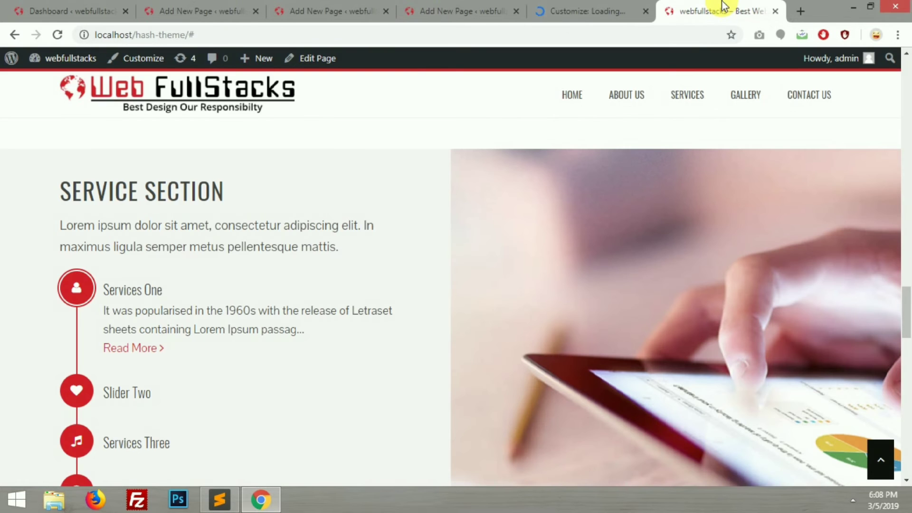
pyautogui.doubleClick(376, 43)
pyautogui.press('BackSpace')
pyautogui.press('Return')
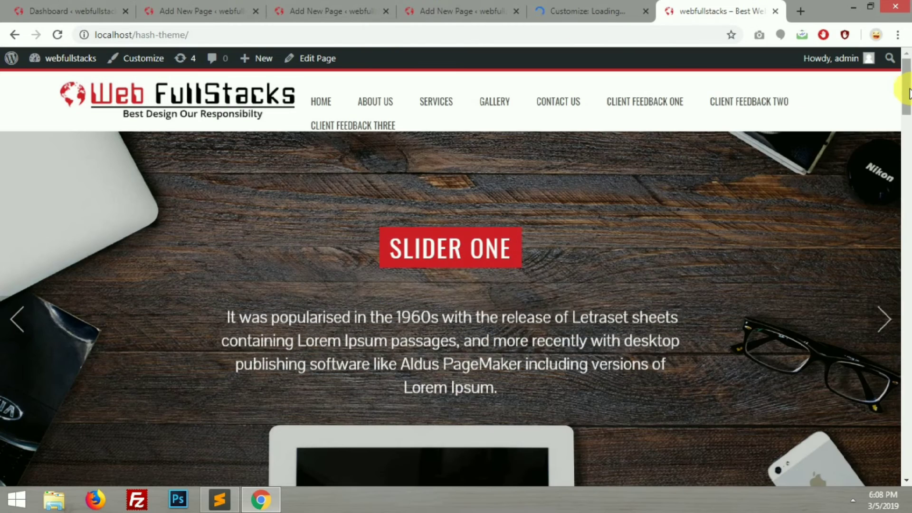
pyautogui.moveTo(909, 93); pyautogui.dragTo(909, 51)
# - Close the three Client FeedBack page editors and return to the site customizer
pyautogui.click(635, 7)
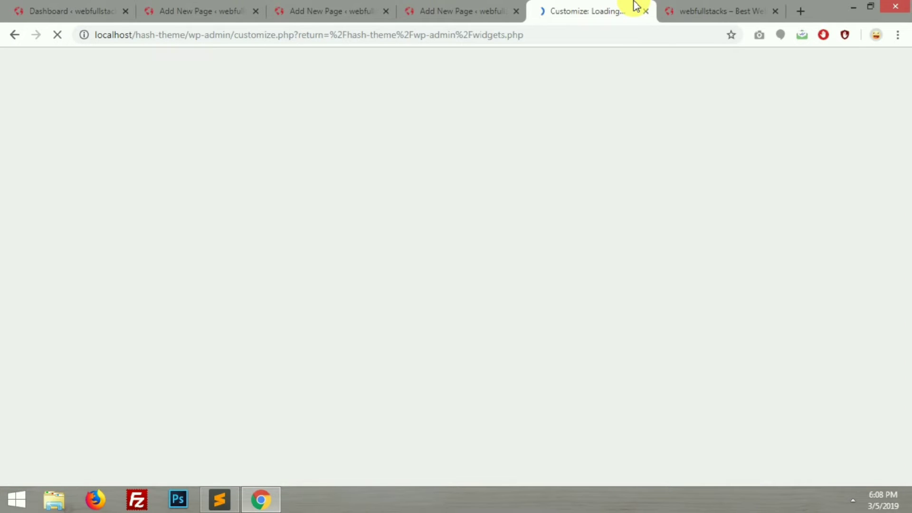
pyautogui.click(379, 9)
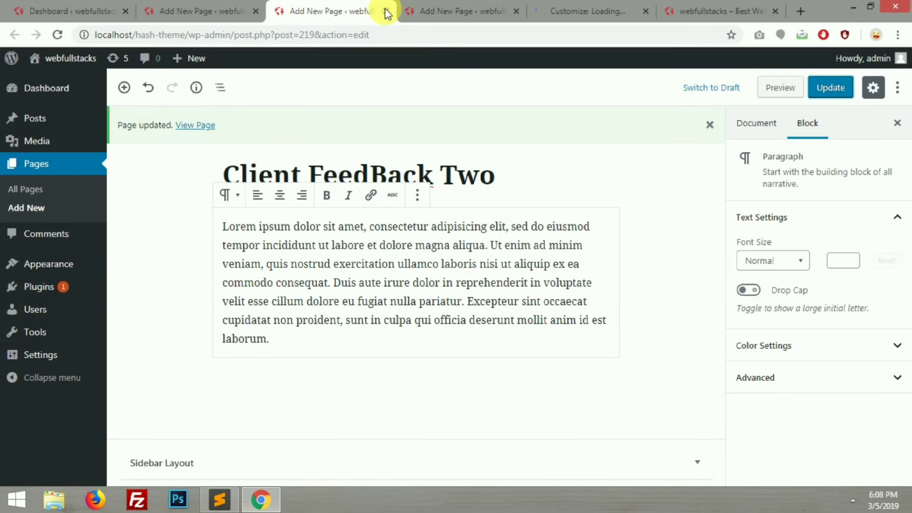
pyautogui.click(386, 11)
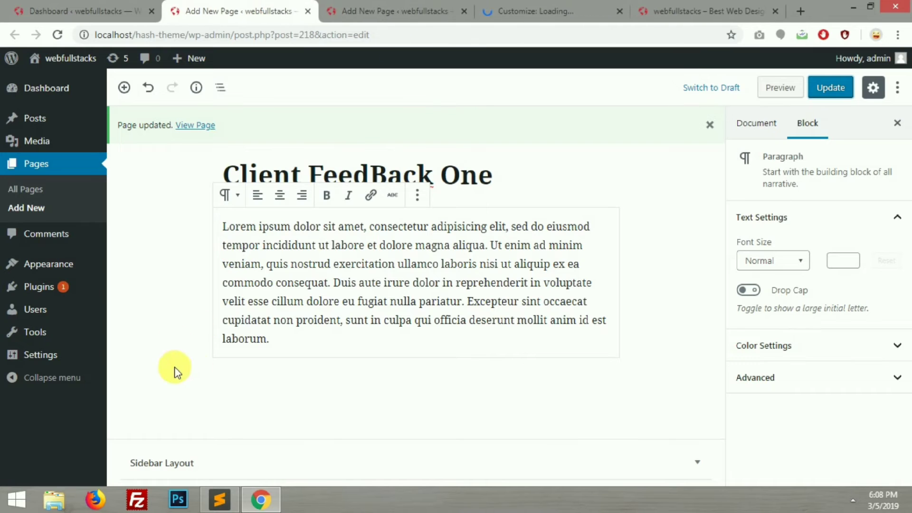
pyautogui.click(307, 11)
pyautogui.hotkey('ctrl', 'w')
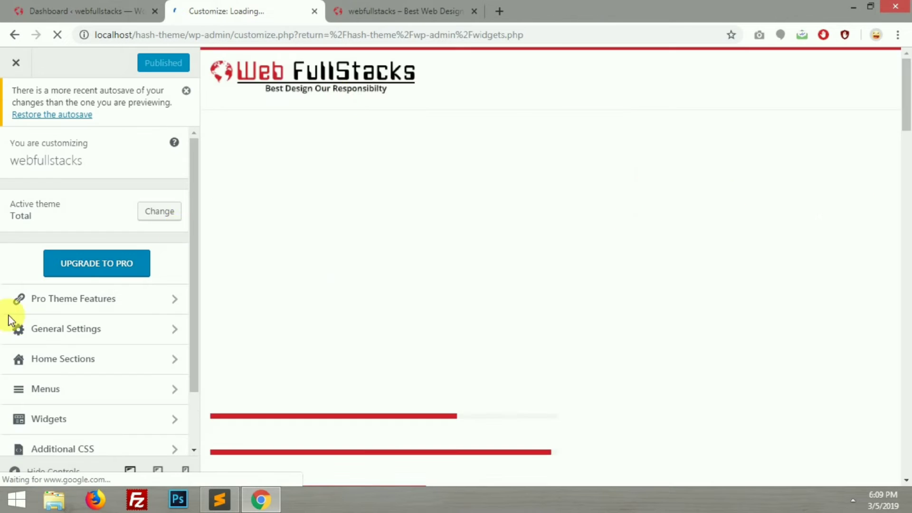
# - Enable the Testimonial Section among the customizer's home sections and bring it into view in the preview
pyautogui.click(75, 362)
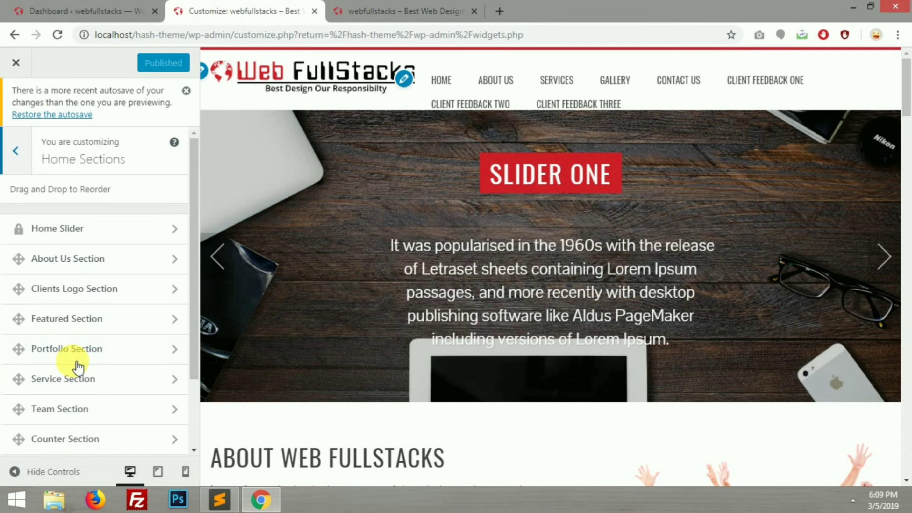
pyautogui.scroll(-3, 193, 404)
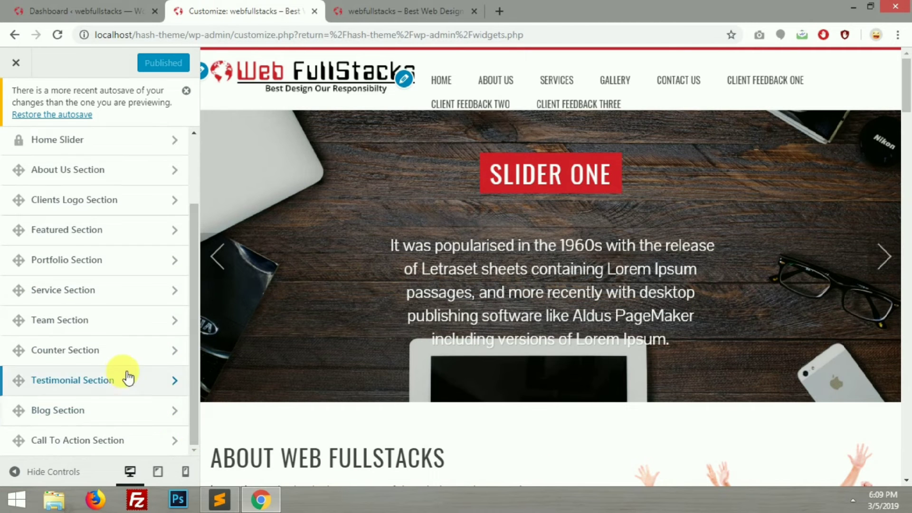
pyautogui.click(124, 378)
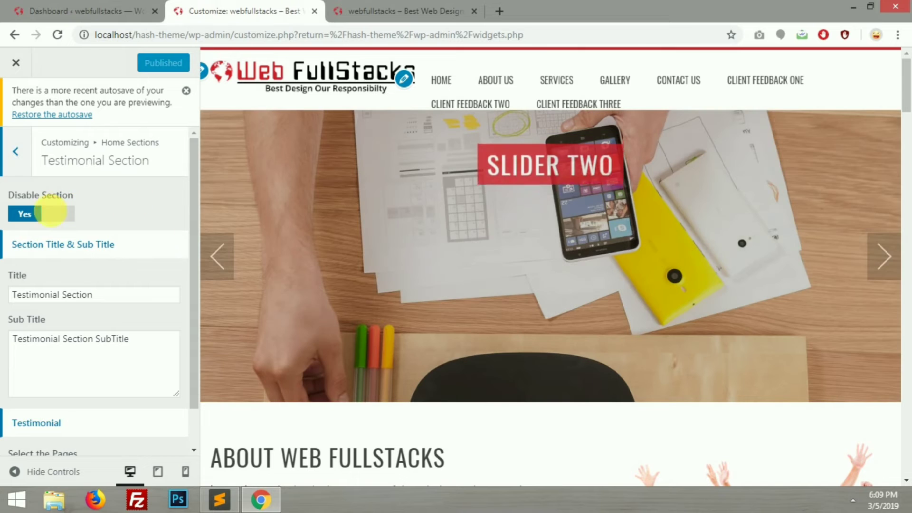
pyautogui.click(58, 214)
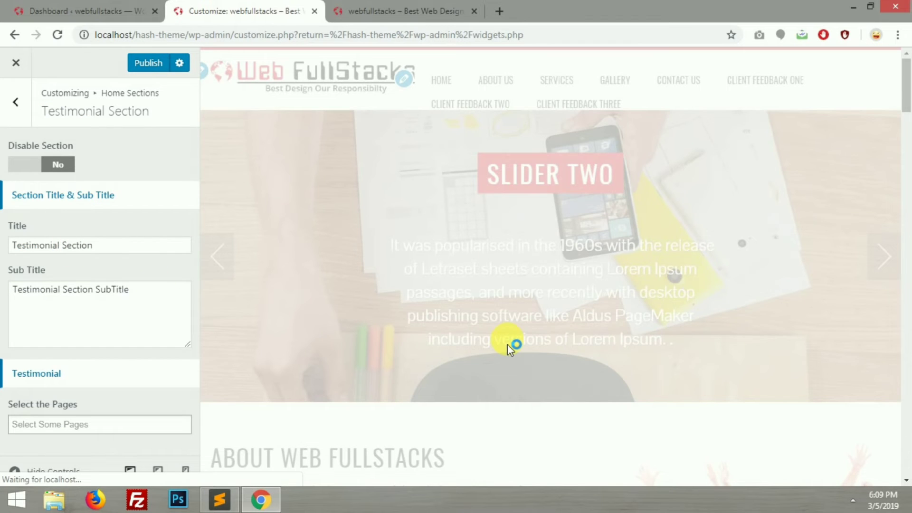
pyautogui.moveTo(906, 85); pyautogui.dragTo(906, 468)
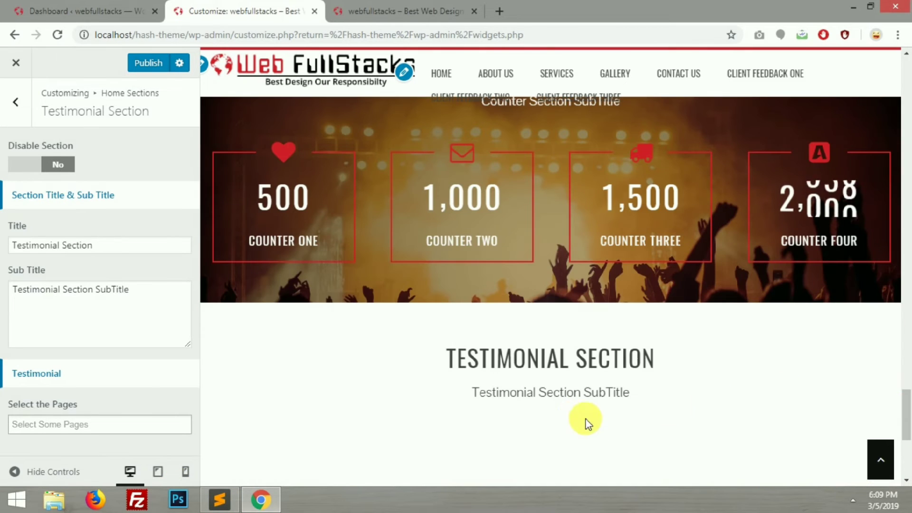
# - Discard the unsaved index.html in Sublime Text and copy "Testimonial Section" from the notes into the customizer's testimonial title
pyautogui.click(228, 503)
pyautogui.hotkey('ctrl', 'w')
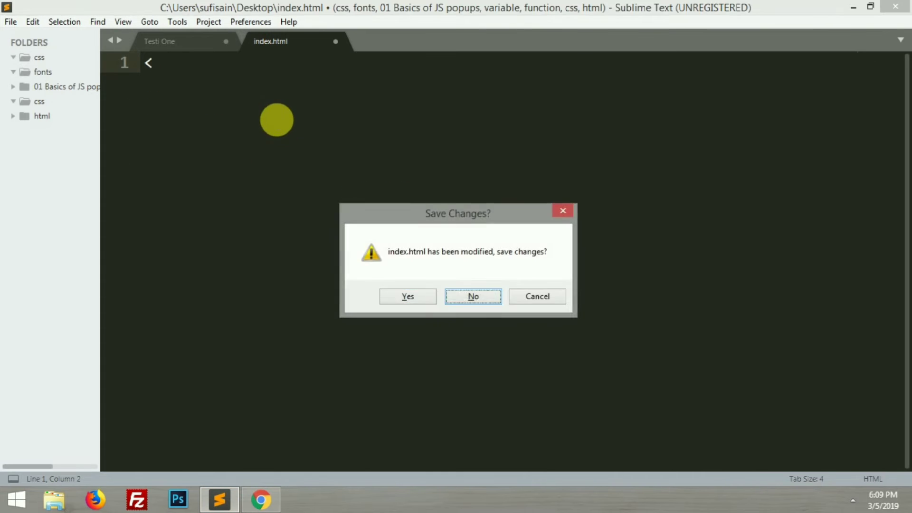
pyautogui.press('n')
pyautogui.moveTo(387, 179); pyautogui.dragTo(144, 169)
pyautogui.hotkey('ctrl', 'c')
pyautogui.click(261, 500)
pyautogui.click(120, 252)
pyautogui.hotkey('shift', 'Home')
pyautogui.hotkey('ctrl', 'v')
# - Copy "Testimonial Section SubTitle" from the Sublime Text notes into the testimonial section's subtitle
pyautogui.click(213, 502)
pyautogui.click(449, 200)
pyautogui.hotkey('shift', 'Home')
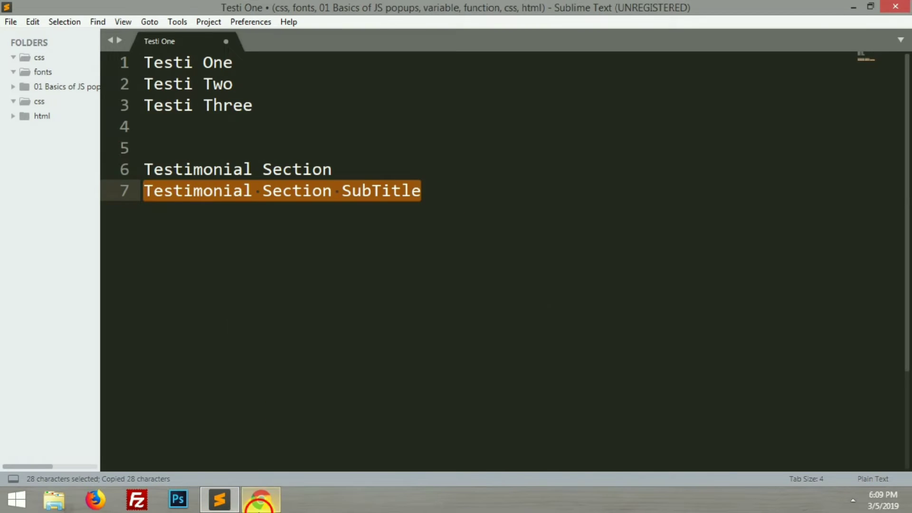
pyautogui.click(261, 500)
pyautogui.click(144, 314)
pyautogui.hotkey('shift', 'Home')
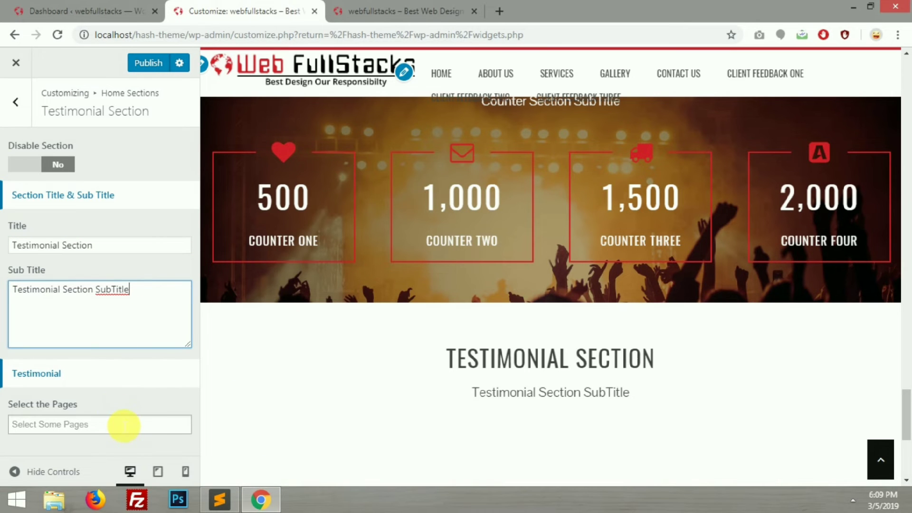
# - Select the Client FeedBack One, Two and Three pages as testimonials and publish the customizer changes
pyautogui.click(125, 426)
pyautogui.scroll(-3, 197, 380)
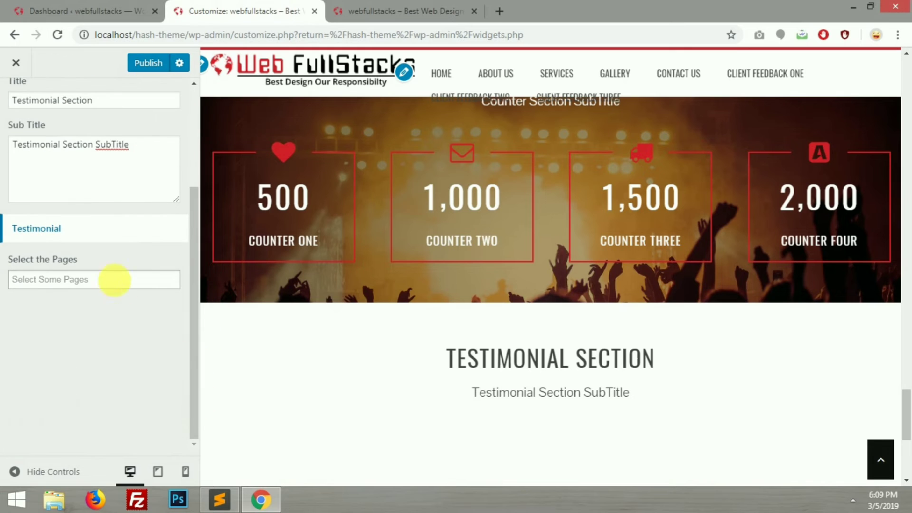
pyautogui.click(119, 285)
pyautogui.click(99, 314)
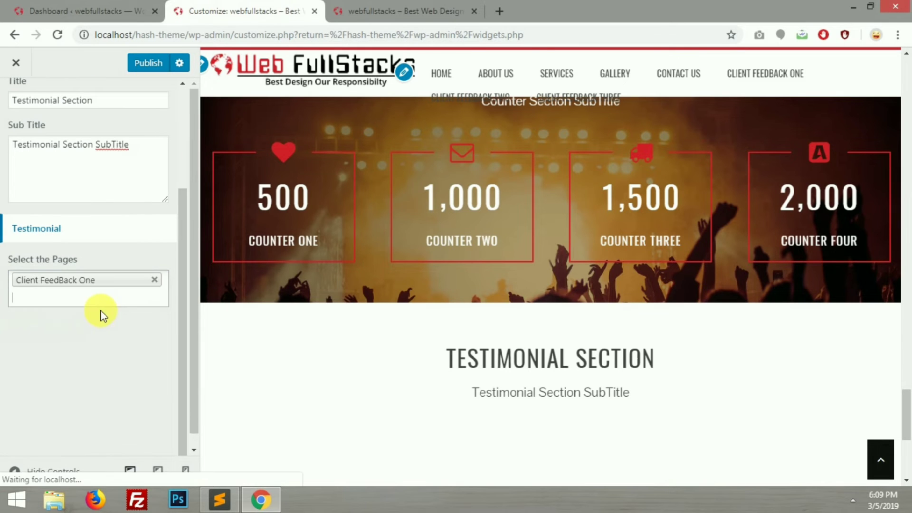
pyautogui.click(92, 299)
pyautogui.click(93, 366)
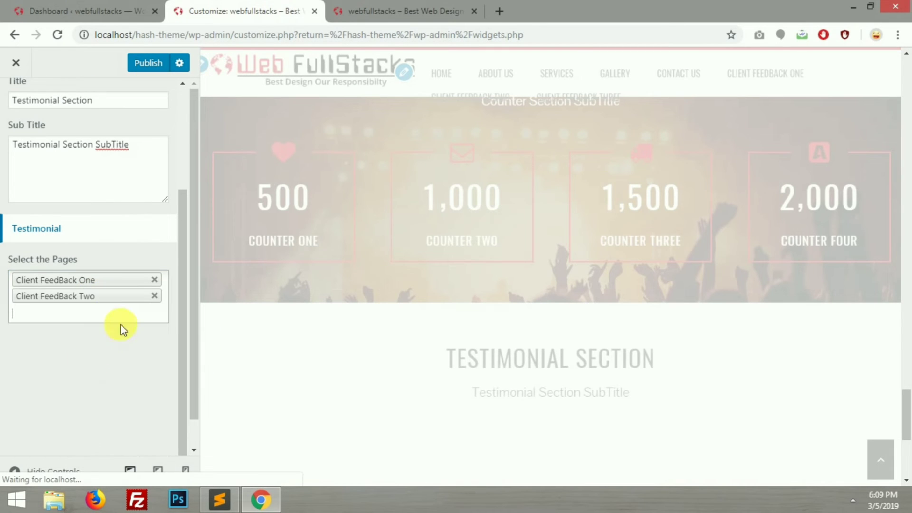
pyautogui.click(109, 316)
pyautogui.click(91, 365)
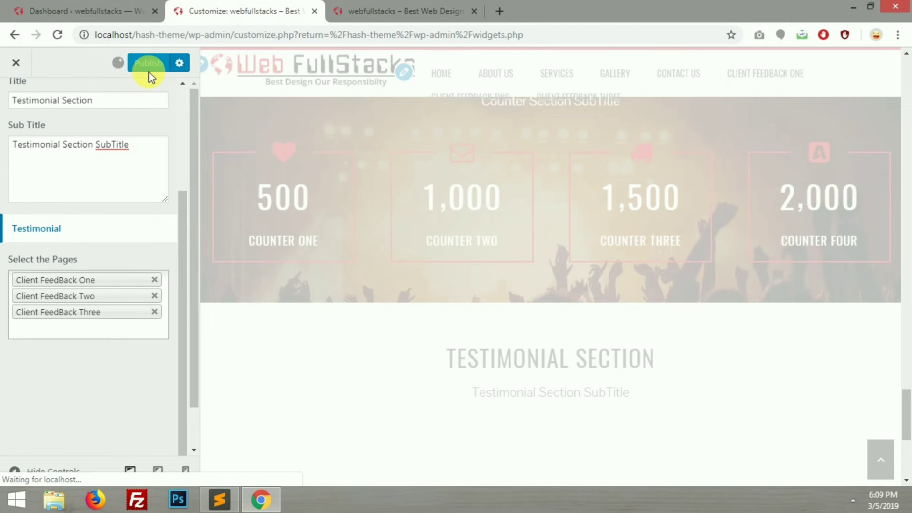
pyautogui.click(149, 73)
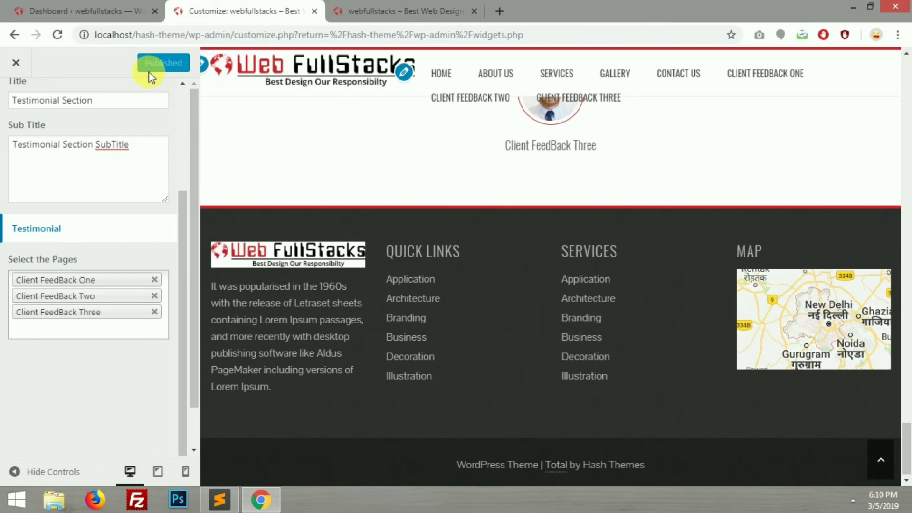
# - Reload the live home page and examine the client feedback testimonials below the counter section
pyautogui.click(376, 10)
pyautogui.press('F5')
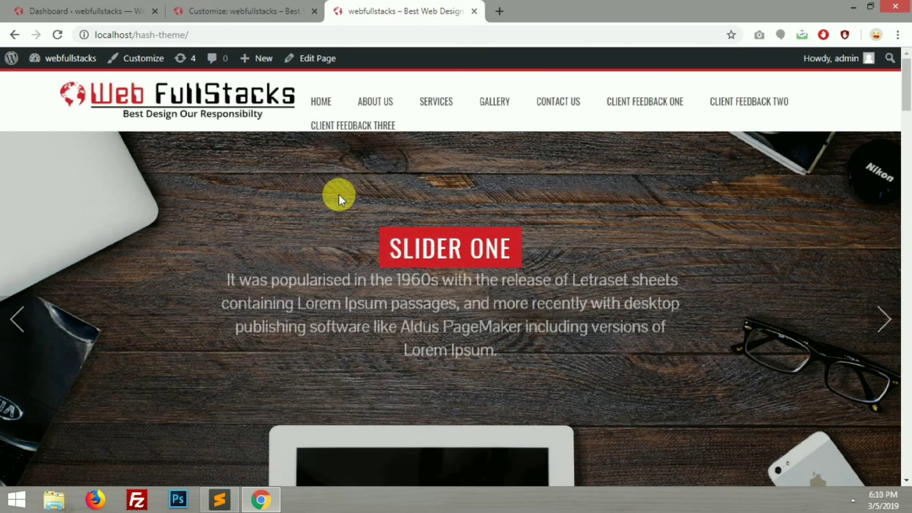
pyautogui.scroll(-15, 338, 195)
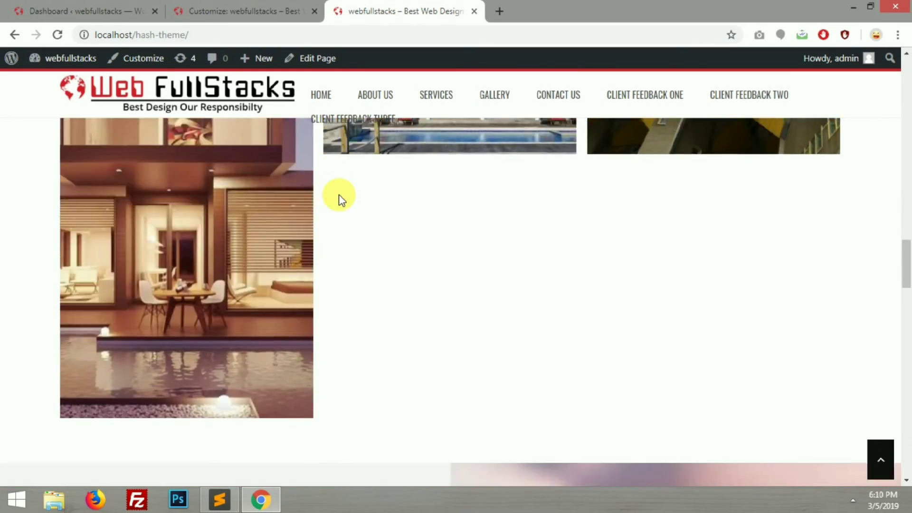
pyautogui.scroll(-12, 339, 195)
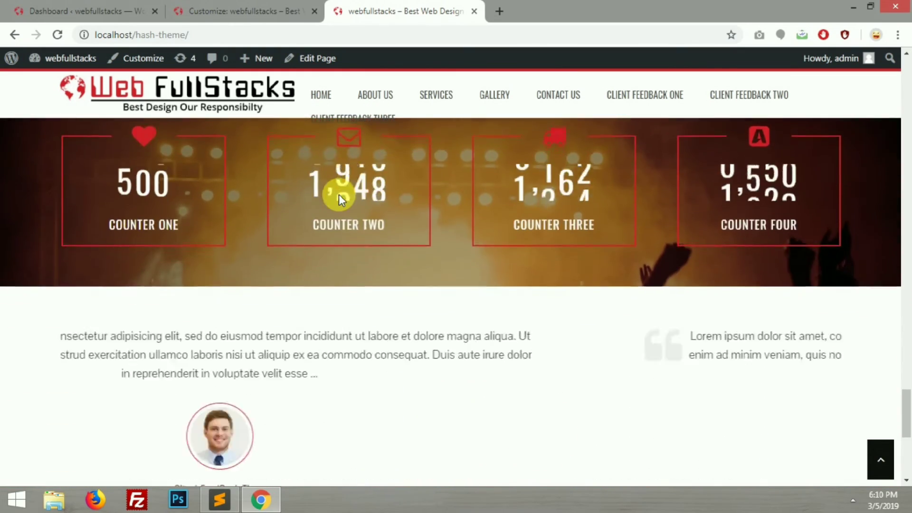
pyautogui.scroll(-1, 338, 195)
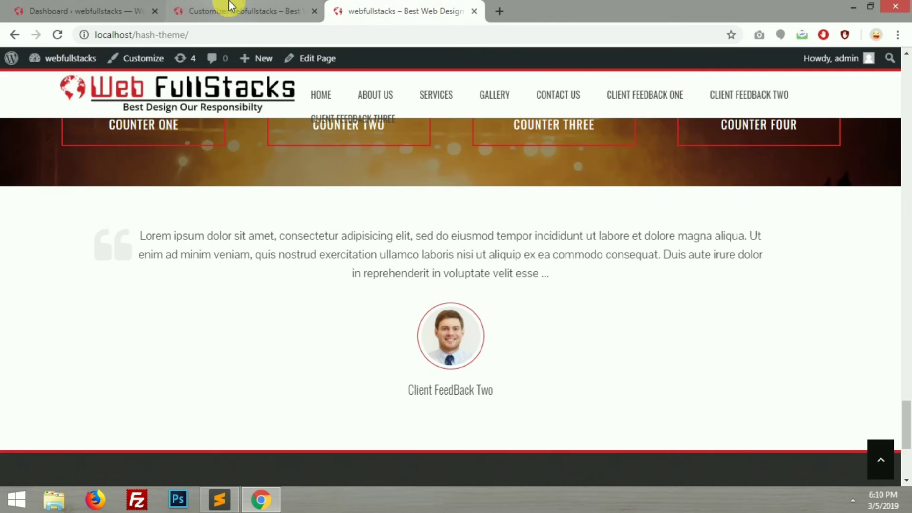
# - Open the WordPress menu editor in a new tab and check the home page's navigation for client feedback links
pyautogui.click(86, 10)
pyautogui.moveTo(72, 269)
pyautogui.middleClick(141, 327)
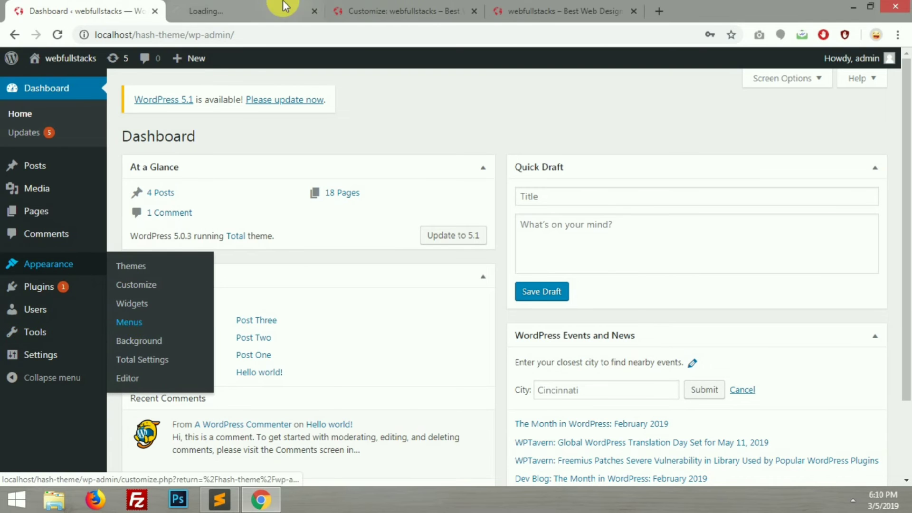
pyautogui.click(591, 8)
pyautogui.scroll(3, 742, 81)
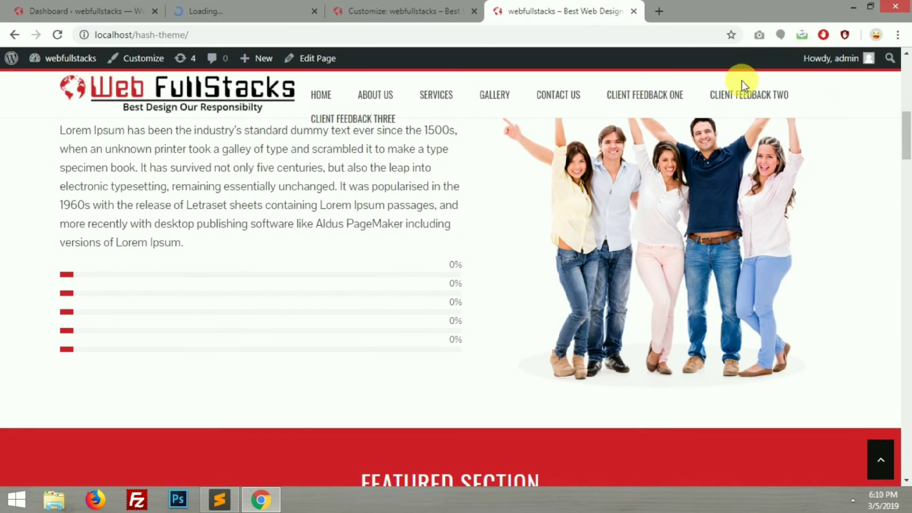
pyautogui.click(236, 6)
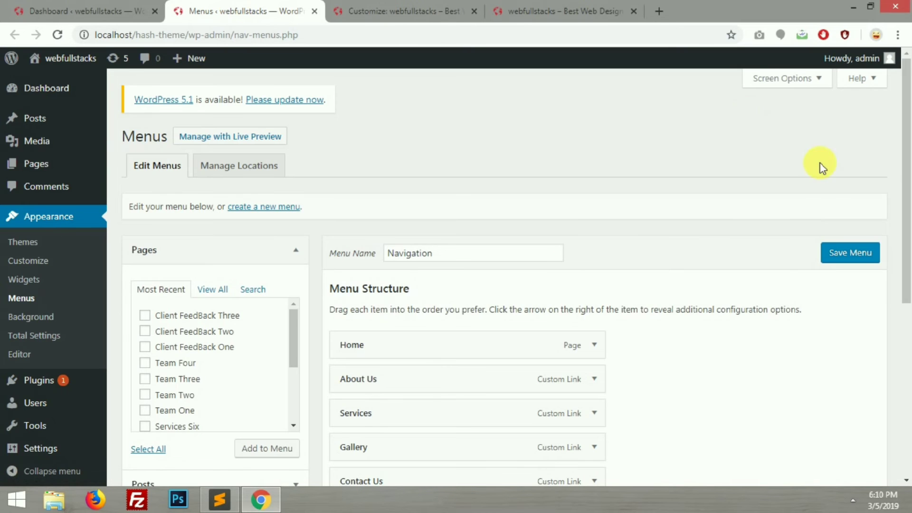
# - Remove the Client FeedBack One, Two and Three items from the Navigation menu's structure
pyautogui.moveTo(905, 211); pyautogui.dragTo(903, 386)
pyautogui.click(608, 208)
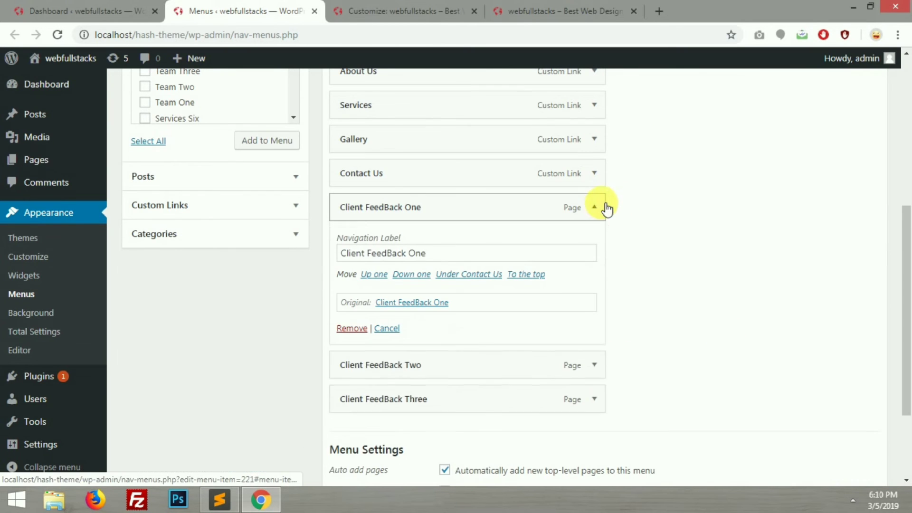
pyautogui.click(351, 328)
pyautogui.click(597, 238)
pyautogui.click(343, 328)
pyautogui.click(594, 278)
pyautogui.click(344, 328)
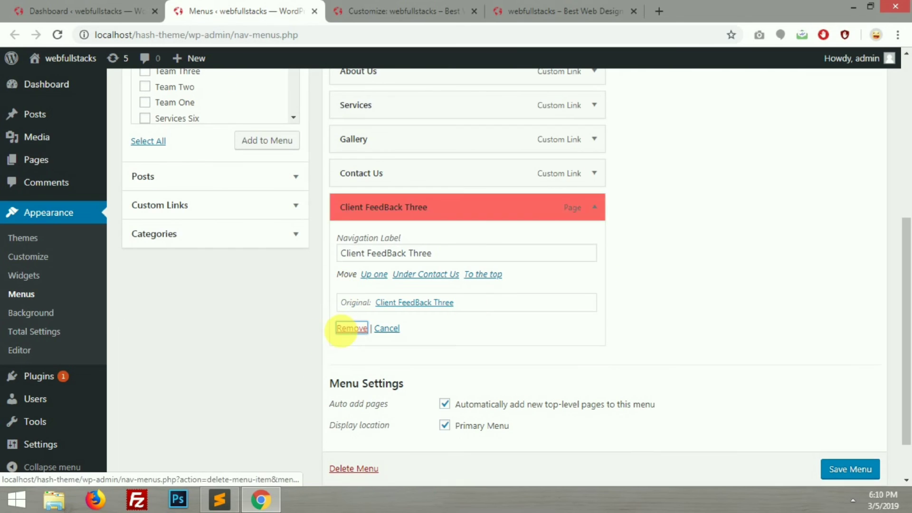
# - Save the Navigation menu, then reload the live home page and check its navigation and client testimonials
pyautogui.click(854, 417)
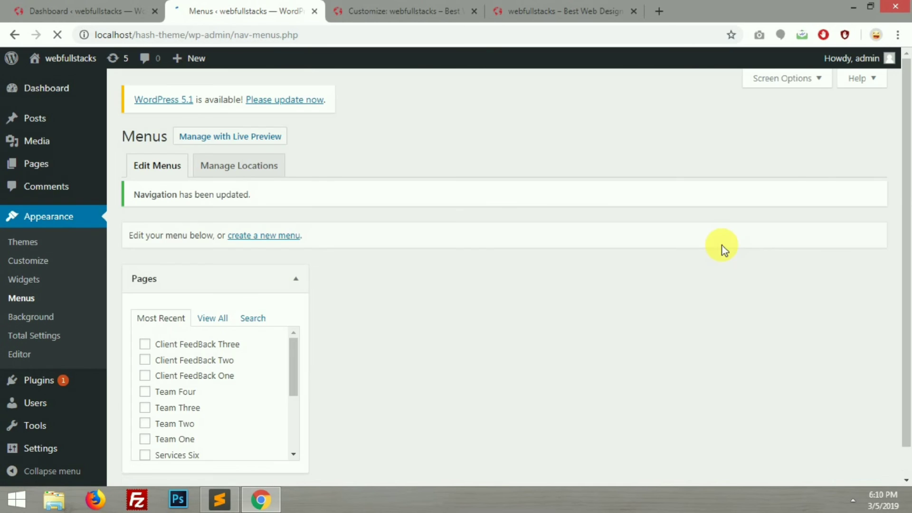
pyautogui.click(570, 9)
pyautogui.press('F5')
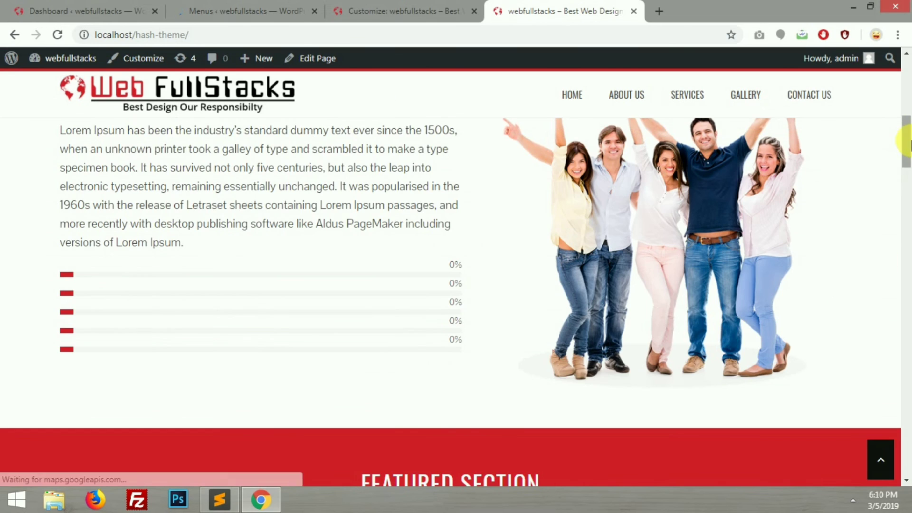
pyautogui.moveTo(906, 142); pyautogui.dragTo(906, 430)
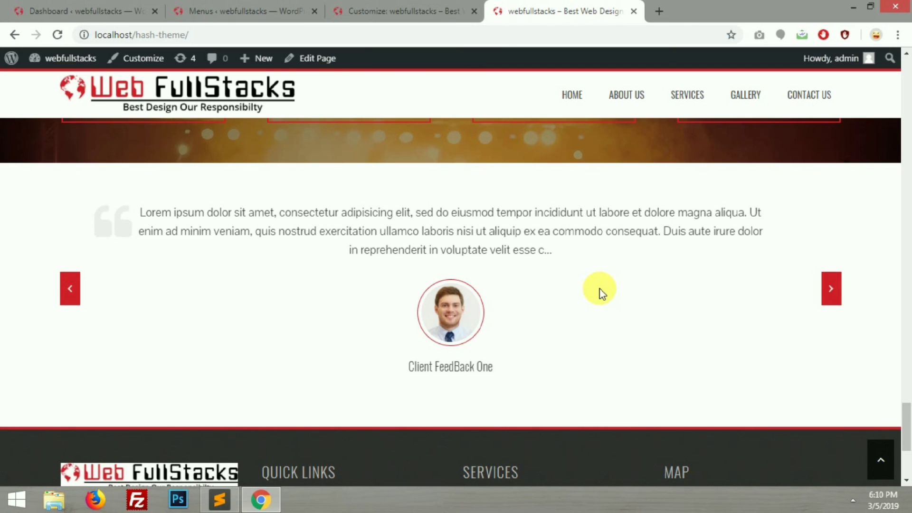
# - Review the Testimonial Section's title, subtitle and selected pages in the customizer
pyautogui.click(424, 11)
pyautogui.moveTo(182, 261); pyautogui.dragTo(182, 220)
pyautogui.click(143, 201)
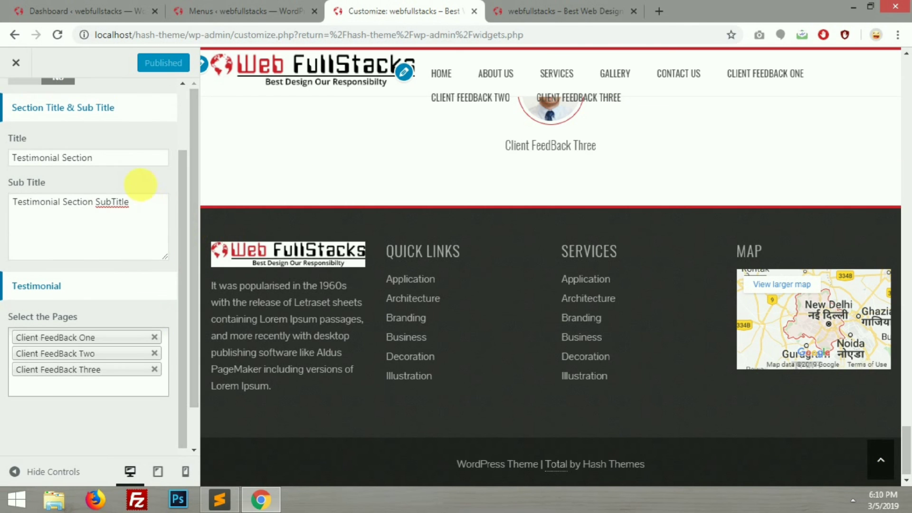
pyautogui.scroll(3, 183, 261)
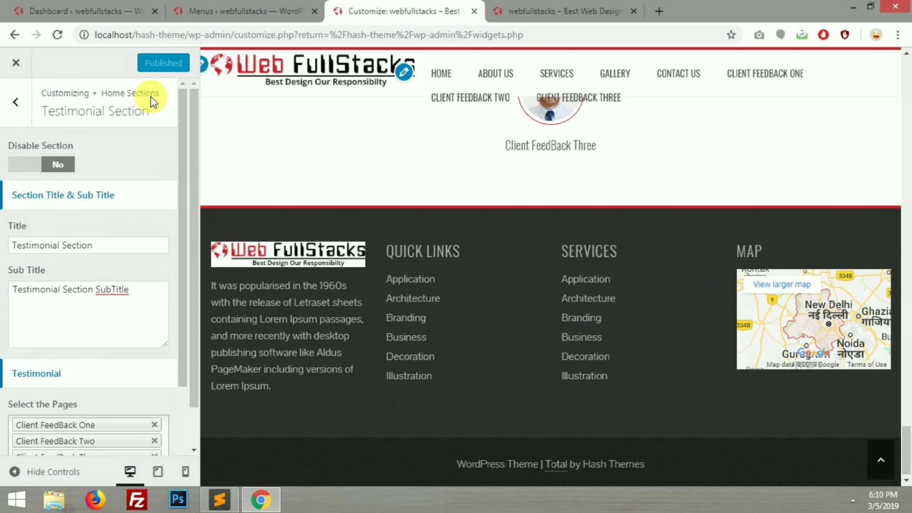
# - Return to the customizer's main level, reopen the Testimonial Section under Home Sections to review its settings, and switch back to the live home page
pyautogui.click(10, 113)
pyautogui.scroll(1, 190, 164)
pyautogui.click(16, 102)
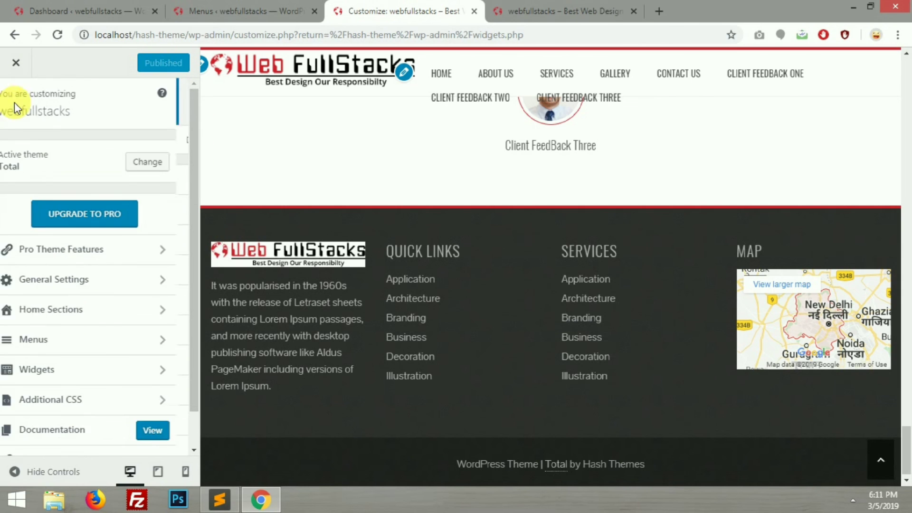
pyautogui.click(90, 310)
pyautogui.click(93, 427)
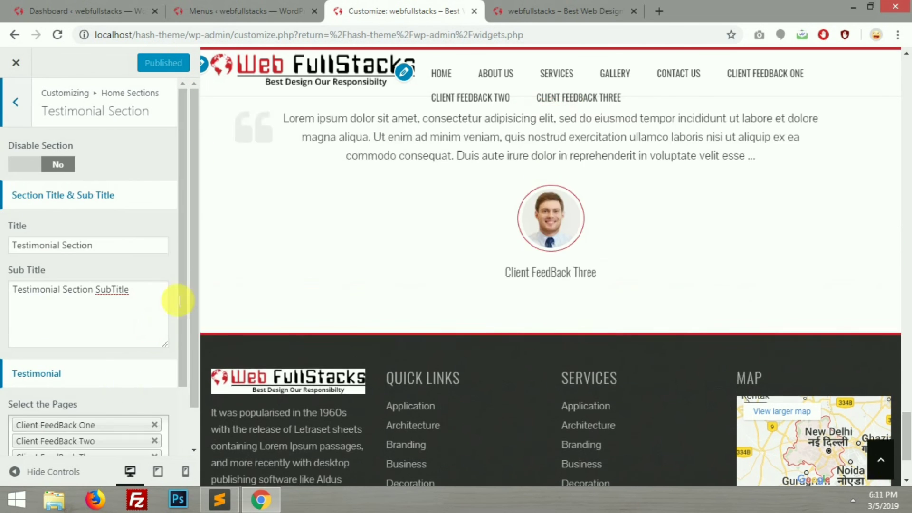
pyautogui.scroll(-3, 185, 391)
pyautogui.click(547, 6)
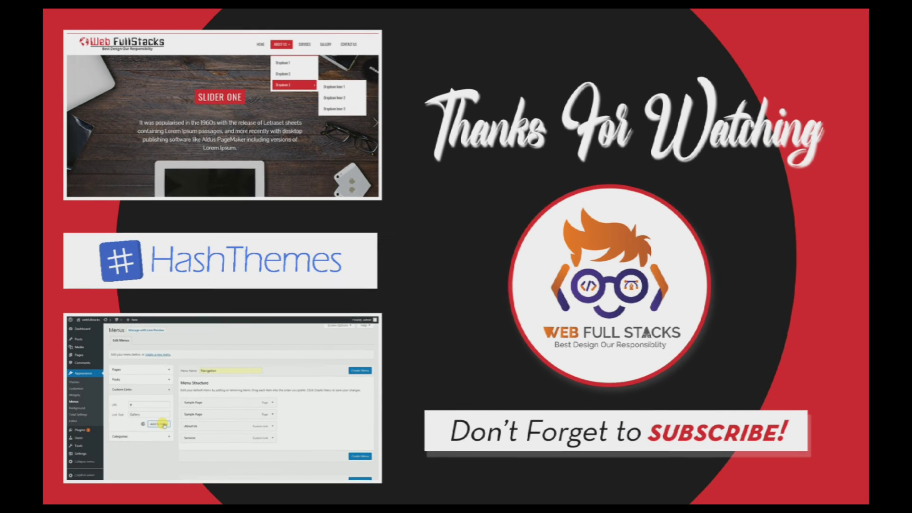